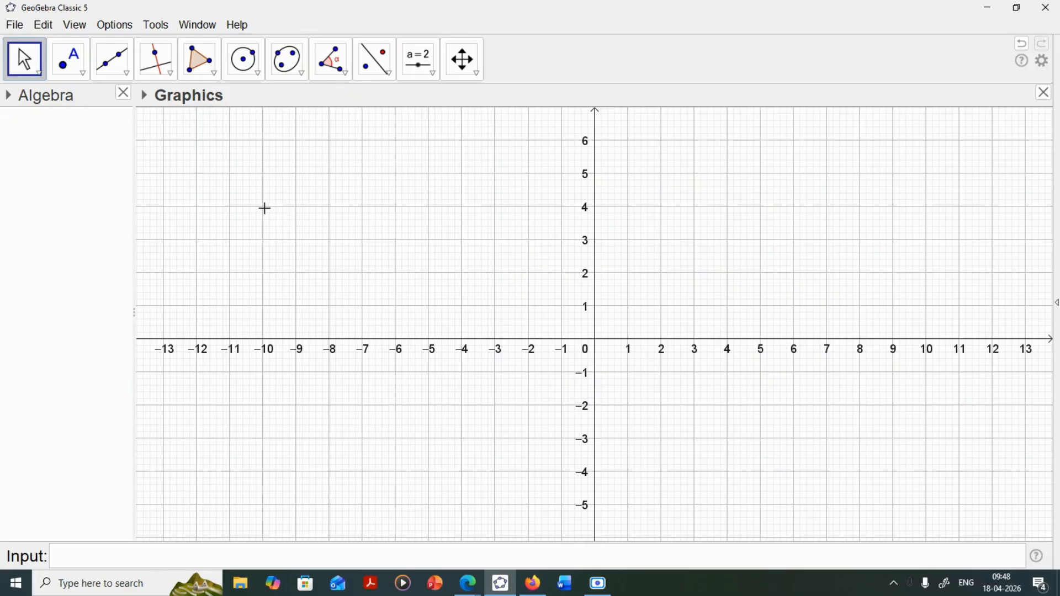
Step: Create a number slider a ranging from -5 to 5 near (-11, 5) and set it to 0.3
{"action": "left_click", "coordinate": [348, 77]}
{"action": "mouse_move", "coordinate": [404, 74]}
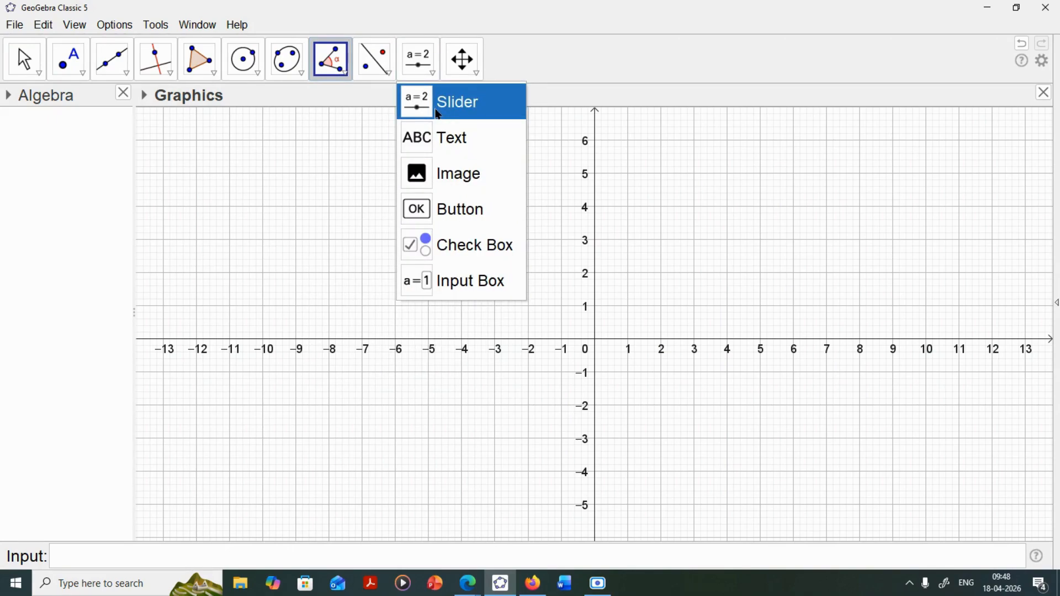
{"action": "left_click", "coordinate": [439, 115]}
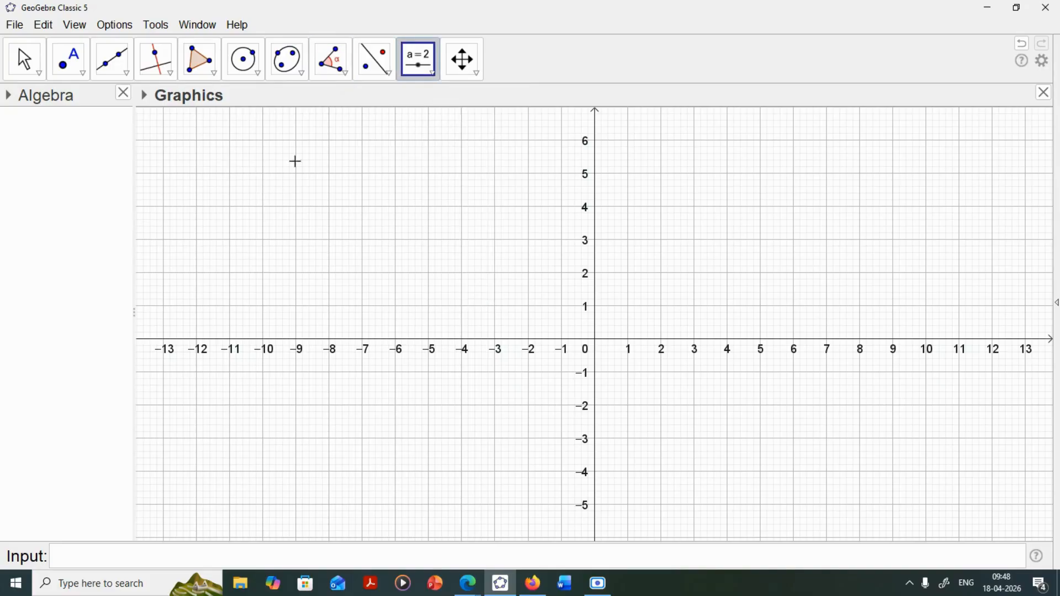
{"action": "left_click", "coordinate": [229, 174]}
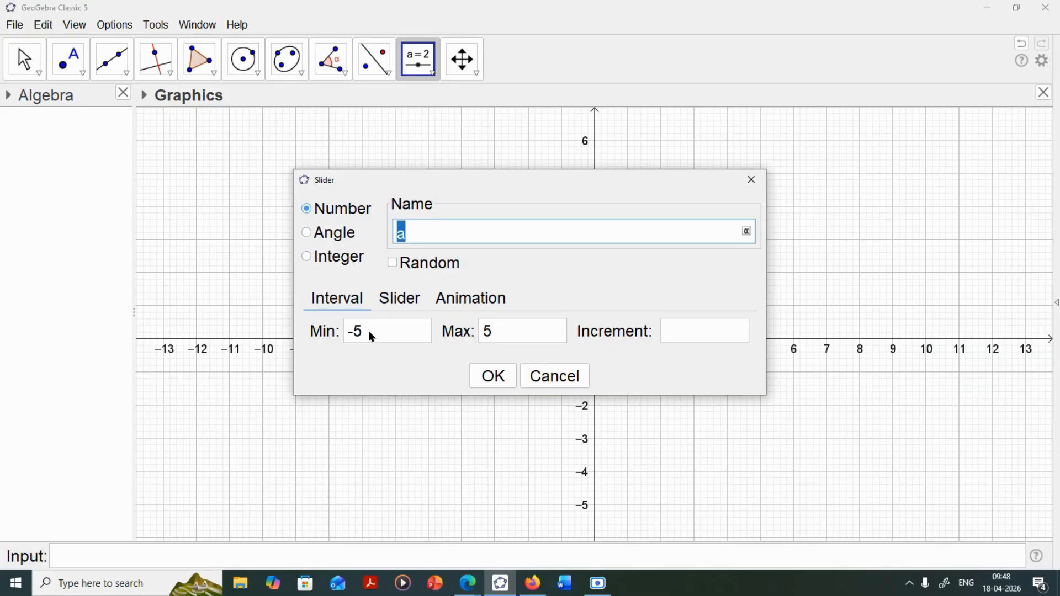
{"action": "left_click", "coordinate": [406, 224]}
{"action": "left_click", "coordinate": [490, 377]}
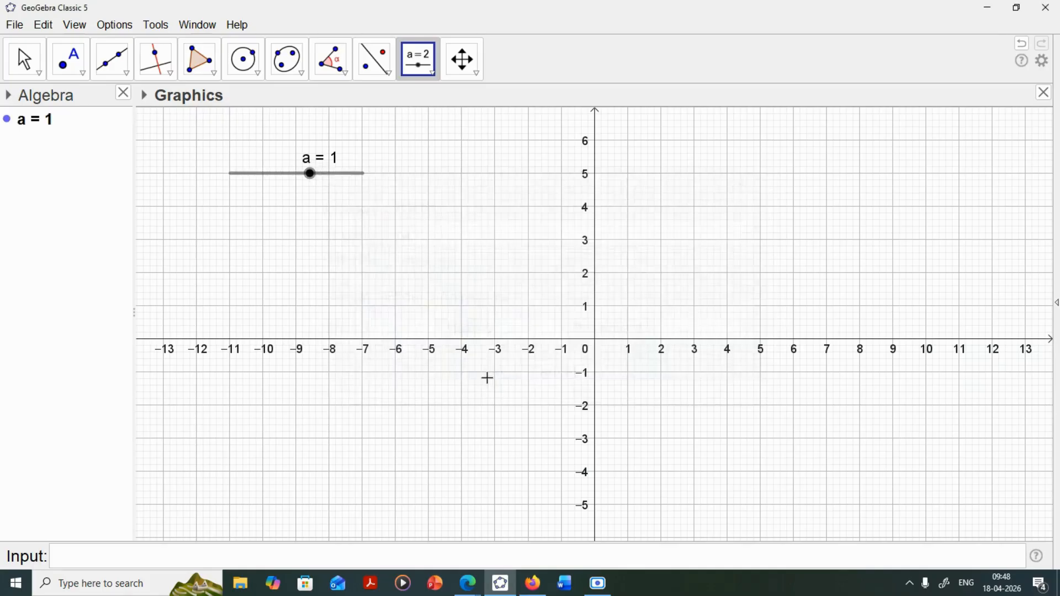
{"action": "left_click", "coordinate": [24, 59]}
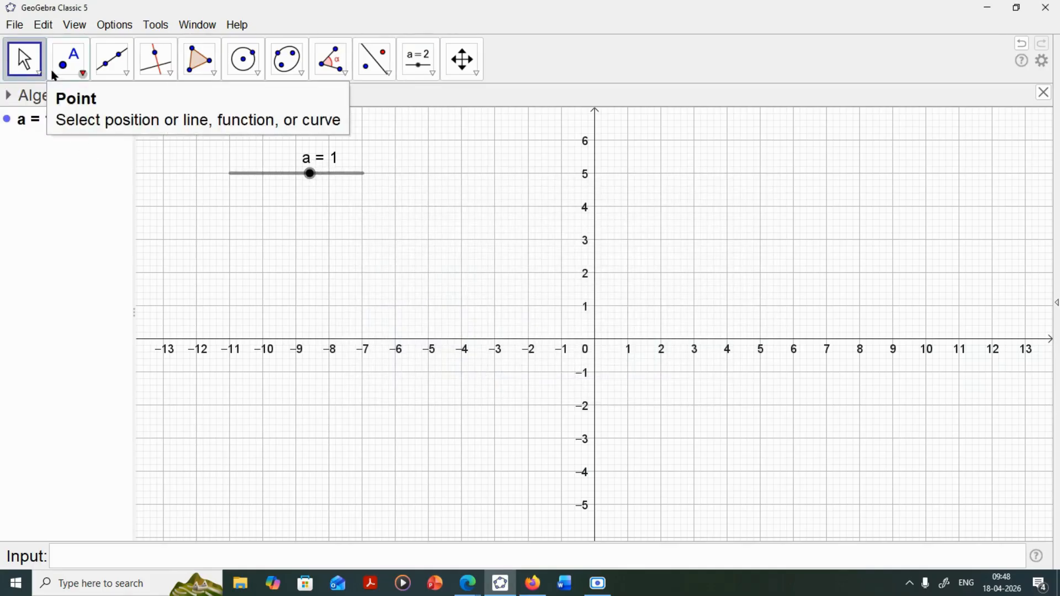
{"action": "mouse_move", "coordinate": [311, 174]}
{"action": "left_mouse_down"}
{"action": "mouse_move", "coordinate": [354, 176]}
{"action": "mouse_move", "coordinate": [262, 176]}
{"action": "mouse_move", "coordinate": [360, 176]}
{"action": "mouse_move", "coordinate": [239, 175]}
{"action": "mouse_move", "coordinate": [322, 187]}
{"action": "mouse_move", "coordinate": [300, 185]}
{"action": "left_mouse_up"}
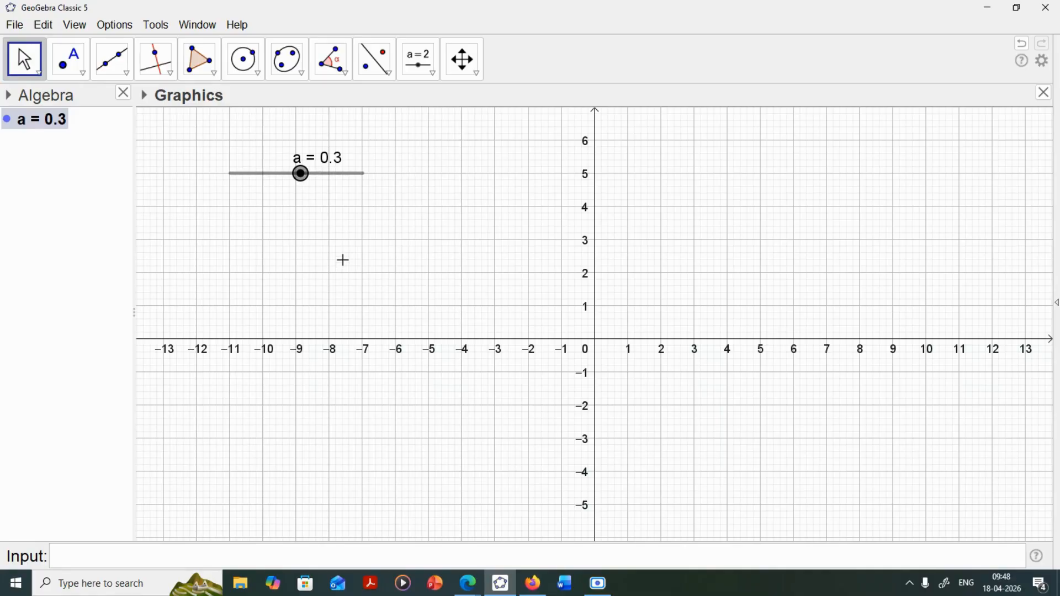
Step: Define the point A=(a,a^2) so that it depends on the slider
{"action": "left_click", "coordinate": [117, 551]}
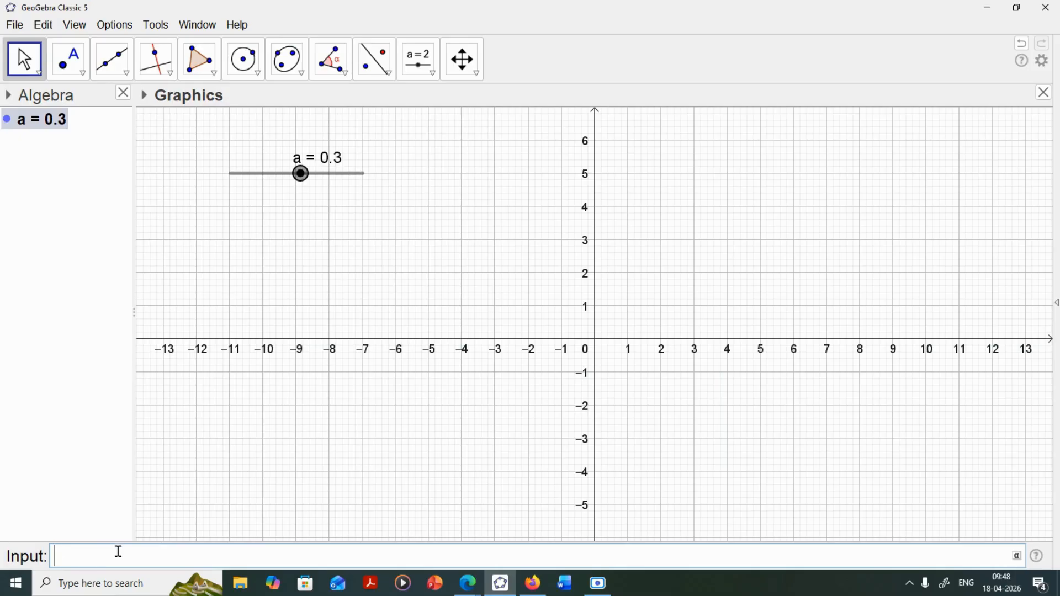
{"action": "type", "text": "(A"}
{"action": "key", "text": "BackSpace"}
{"action": "key", "text": "BackSpace"}
{"action": "key", "text": "Delete"}
{"action": "type", "text": "A"}
{"action": "type", "text": "=(a,a"}
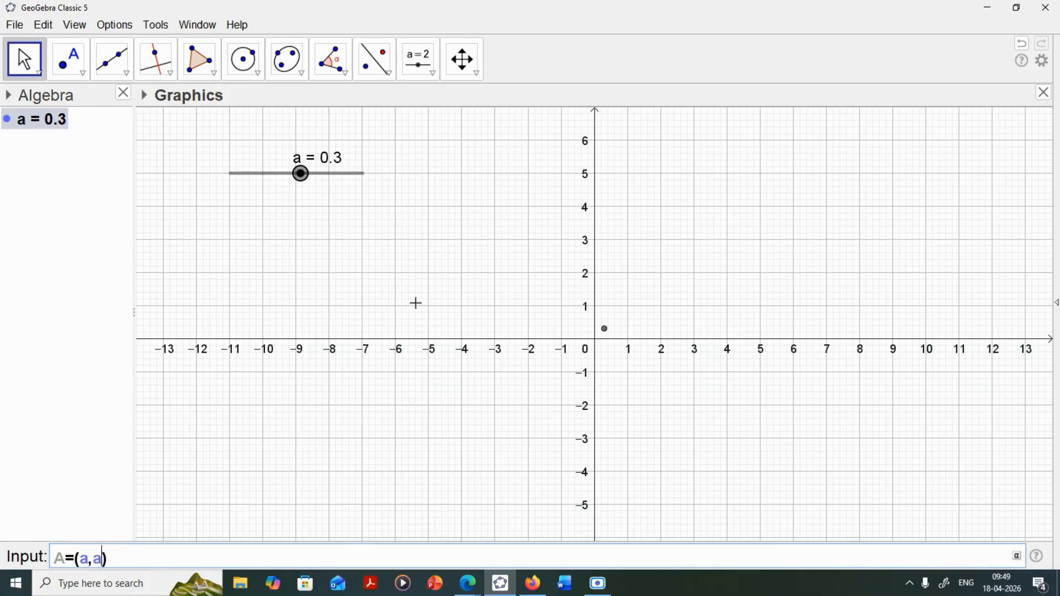
{"action": "type", "text": "^2"}
{"action": "key", "text": "Return"}
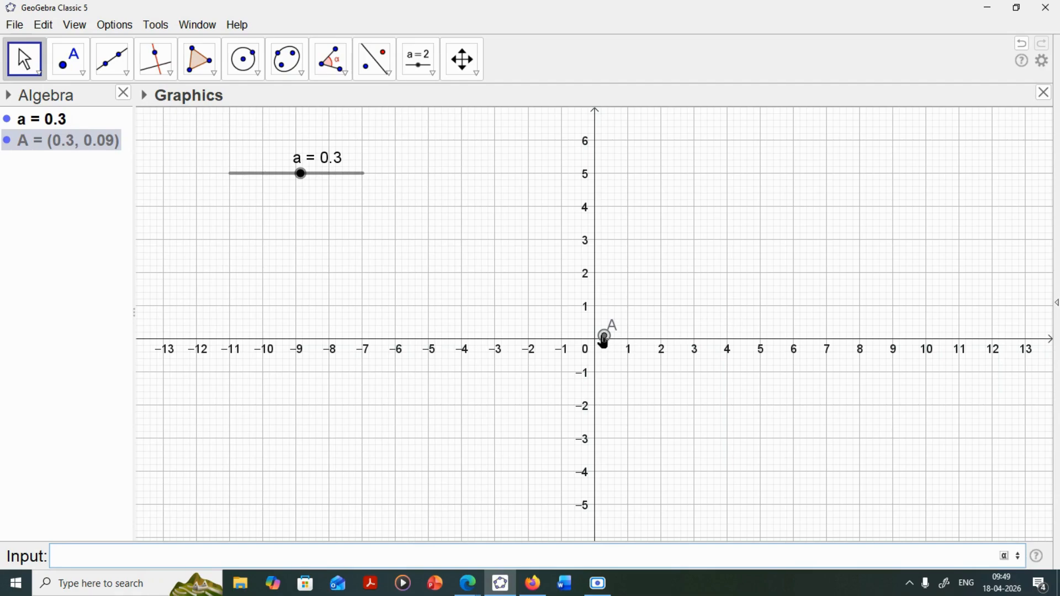
{"action": "mouse_move", "coordinate": [601, 345]}
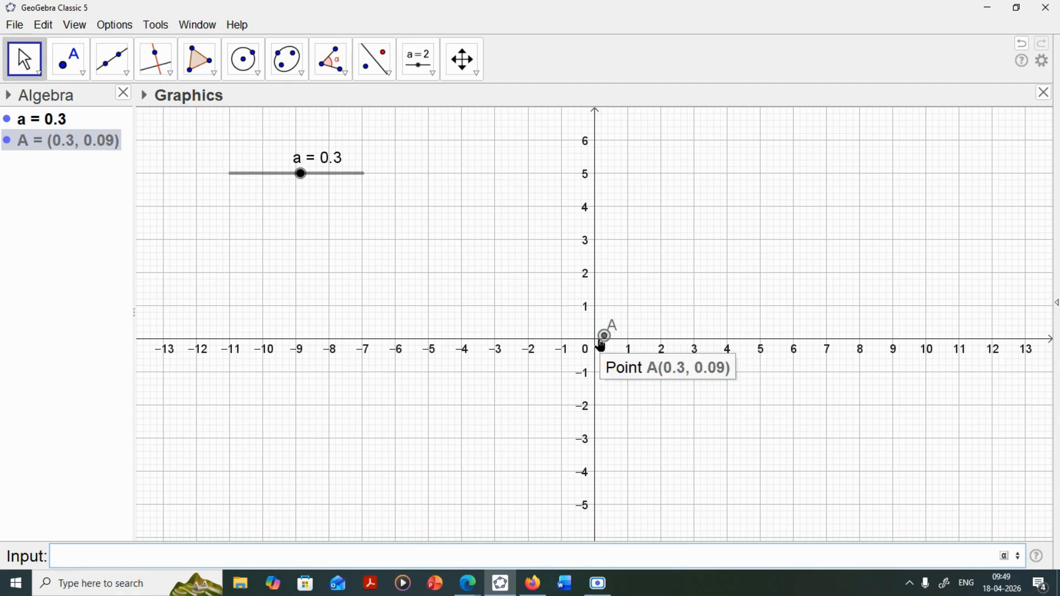
Step: Colour point A blue and set its label to show both name and value
{"action": "left_click", "coordinate": [23, 62]}
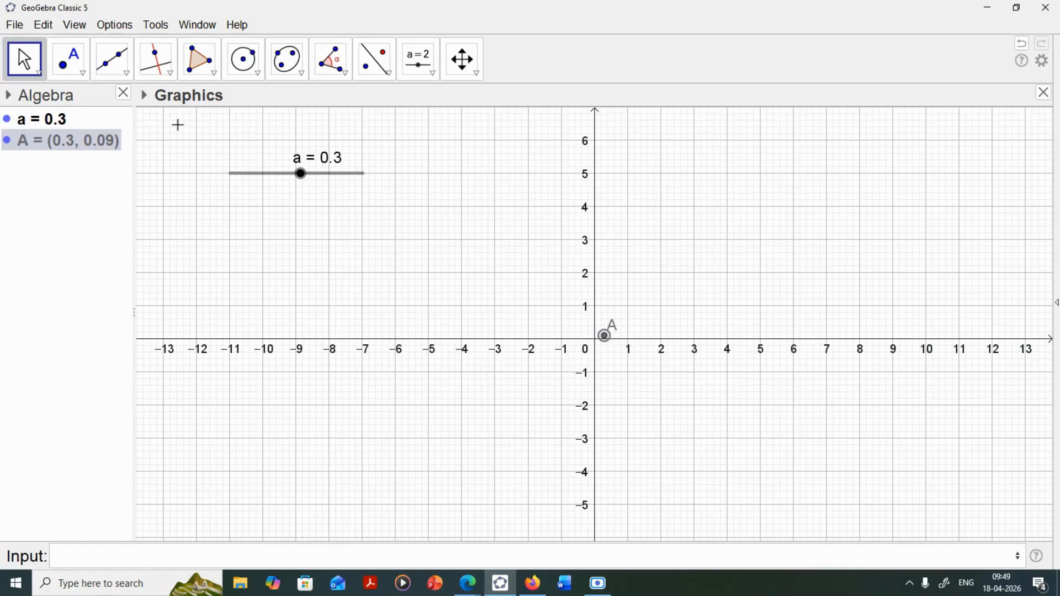
{"action": "left_click", "coordinate": [146, 100]}
{"action": "left_click", "coordinate": [160, 119]}
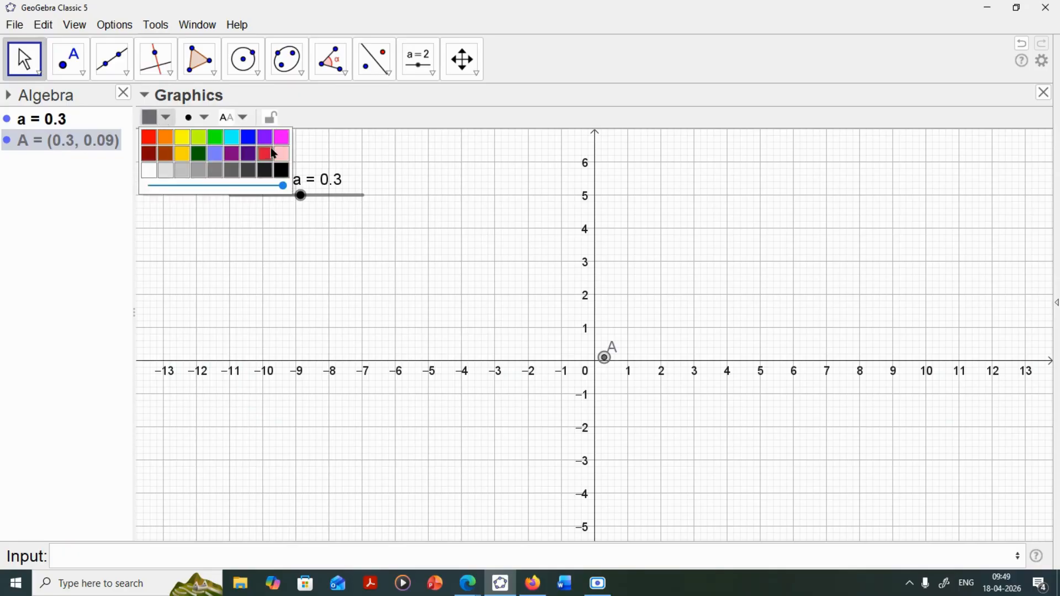
{"action": "left_click", "coordinate": [252, 140]}
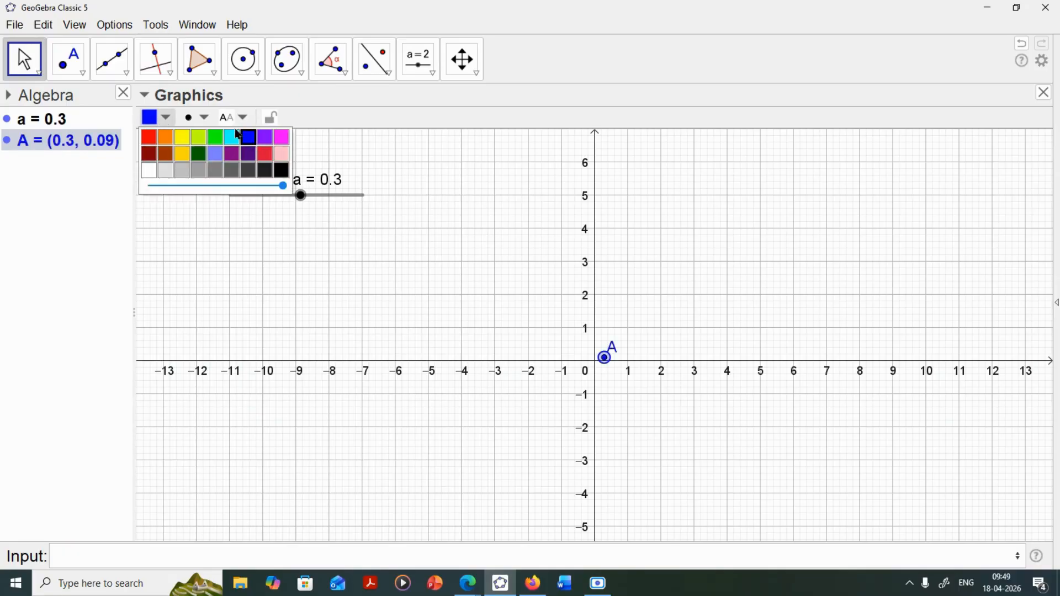
{"action": "left_click", "coordinate": [243, 118]}
{"action": "left_click", "coordinate": [272, 188]}
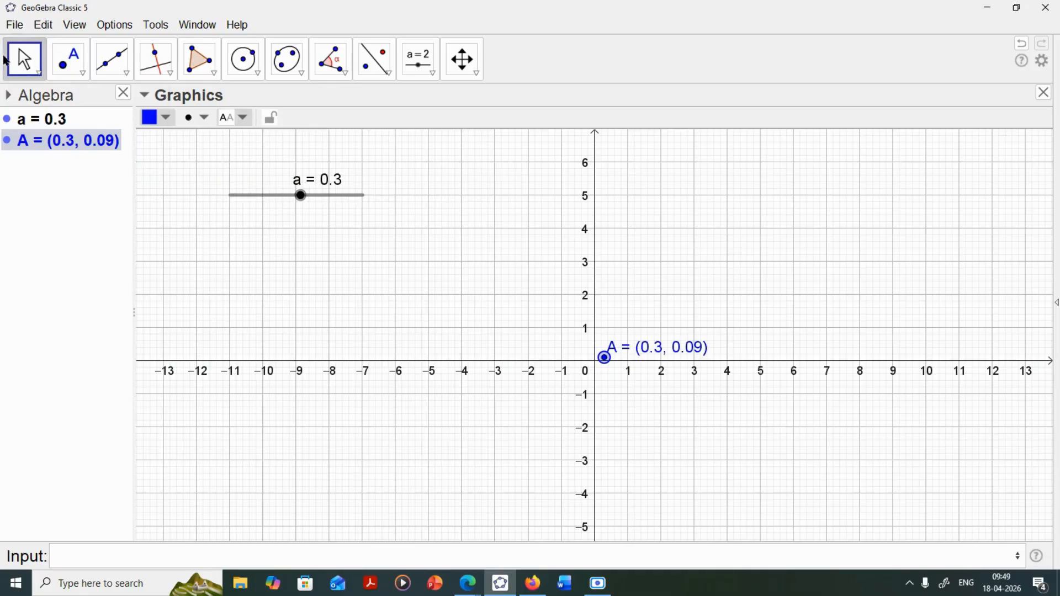
Step: Turn on the trace of point A and vary slider a to draw its path, ending at 2.5
{"action": "left_click_drag", "start_coordinate": [300, 195], "coordinate": [310, 264]}
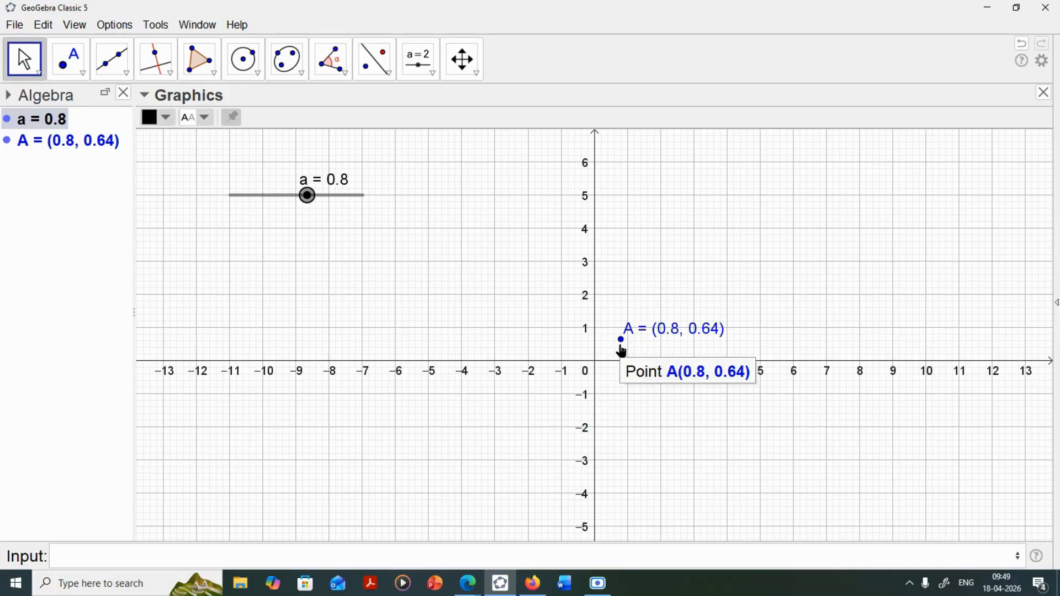
{"action": "right_click", "coordinate": [625, 345]}
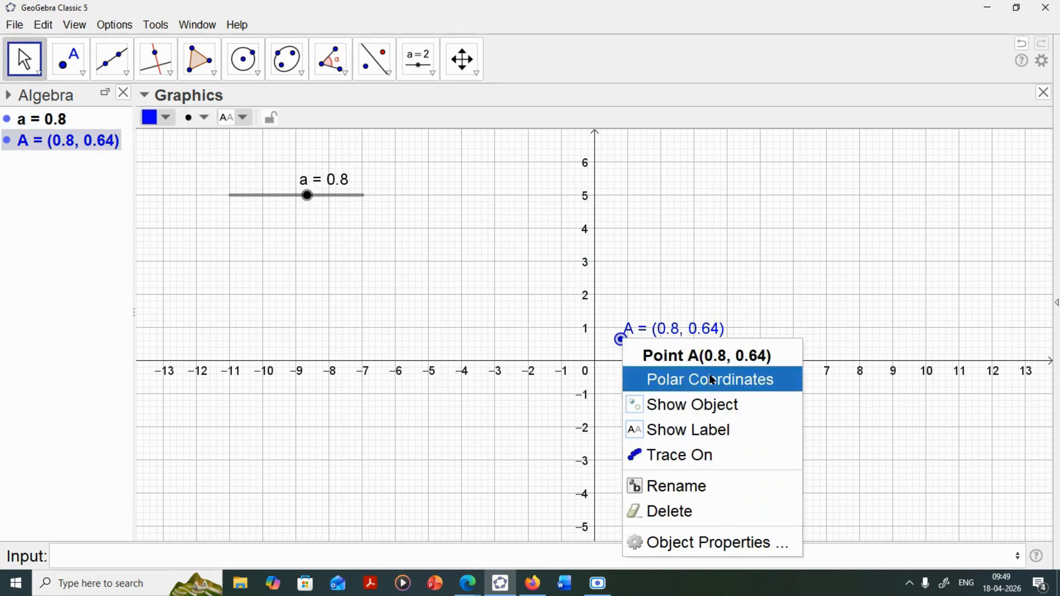
{"action": "left_click", "coordinate": [681, 456]}
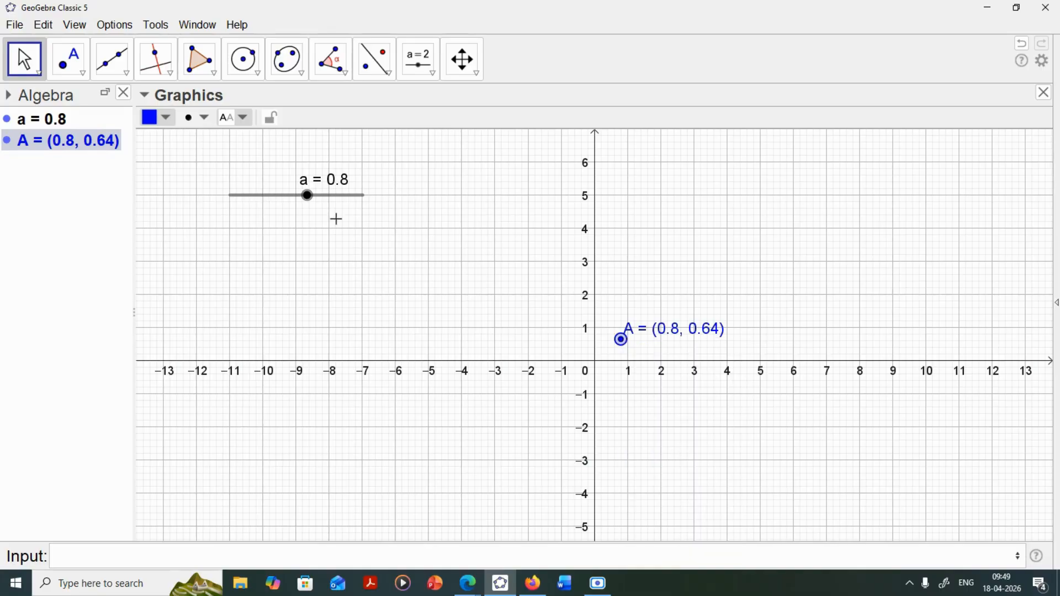
{"action": "mouse_move", "coordinate": [308, 197]}
{"action": "left_mouse_down"}
{"action": "mouse_move", "coordinate": [338, 207]}
{"action": "mouse_move", "coordinate": [308, 216]}
{"action": "mouse_move", "coordinate": [264, 205]}
{"action": "mouse_move", "coordinate": [267, 216]}
{"action": "mouse_move", "coordinate": [315, 246]}
{"action": "mouse_move", "coordinate": [331, 237]}
{"action": "left_mouse_up"}
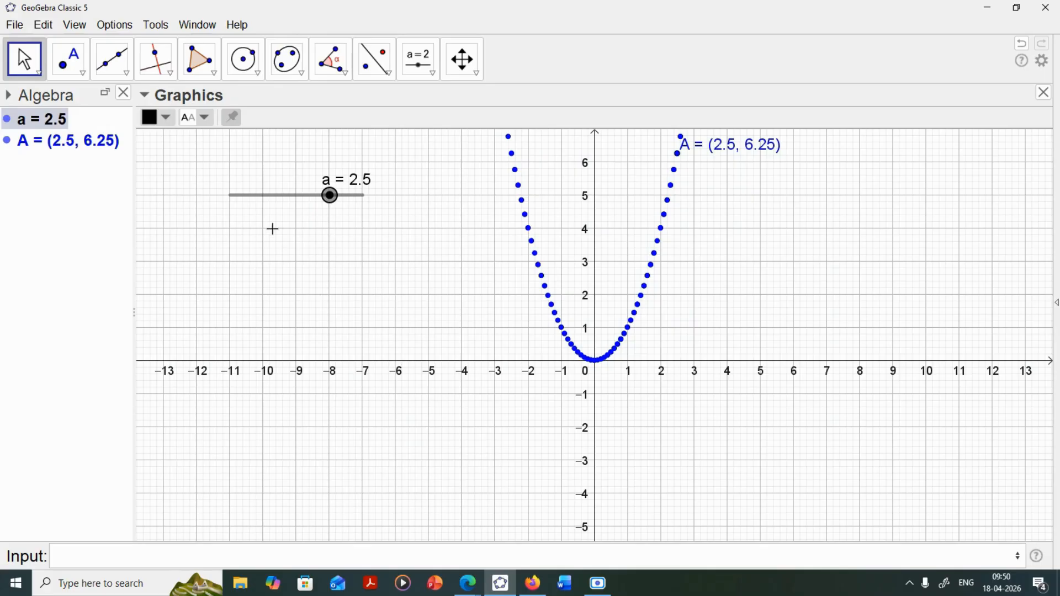
Step: Review point A's definition without changing it, and animate slider a to trace the full curve, pausing after several sweeps
{"action": "double_click", "coordinate": [105, 149]}
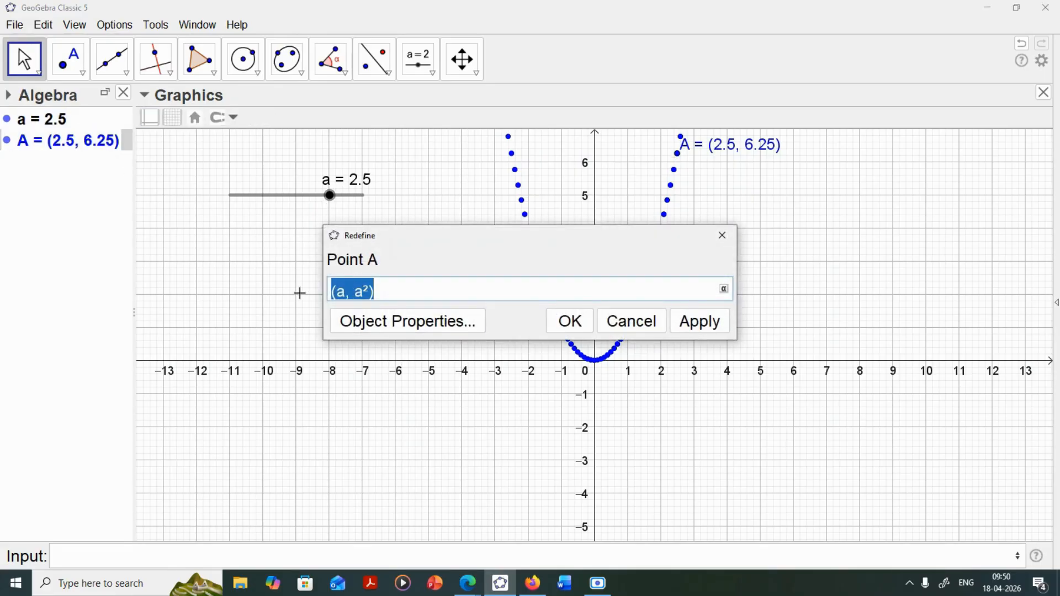
{"action": "left_click", "coordinate": [566, 322]}
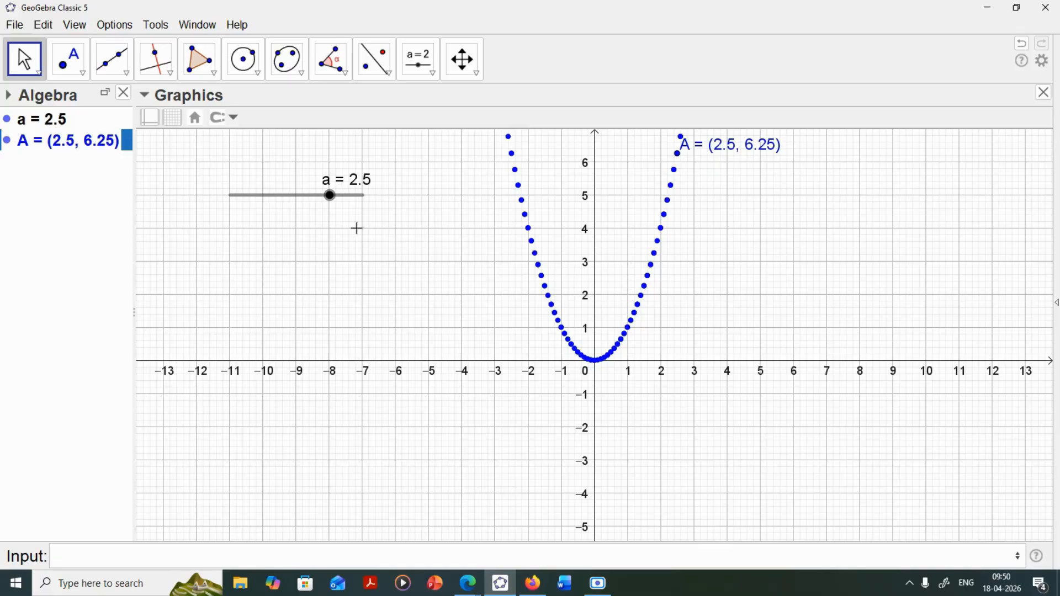
{"action": "right_click", "coordinate": [331, 199]}
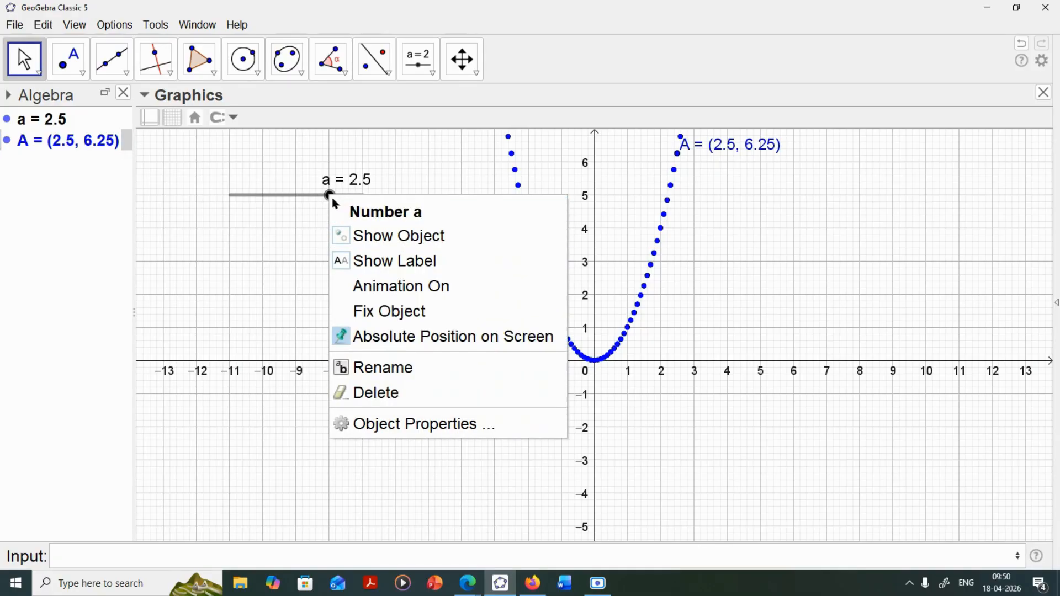
{"action": "left_click", "coordinate": [369, 280]}
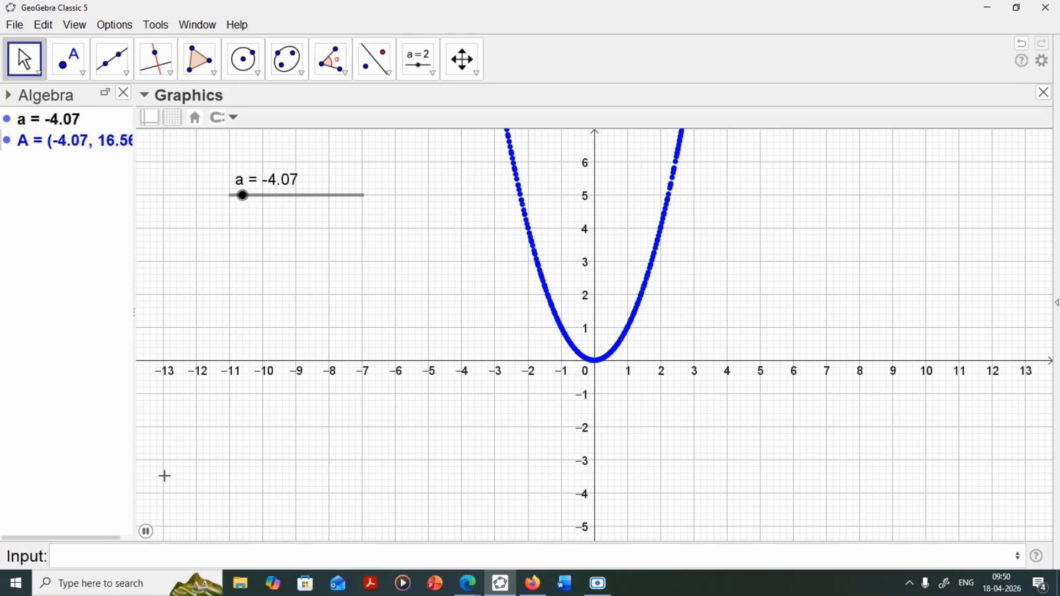
{"action": "left_click", "coordinate": [146, 533]}
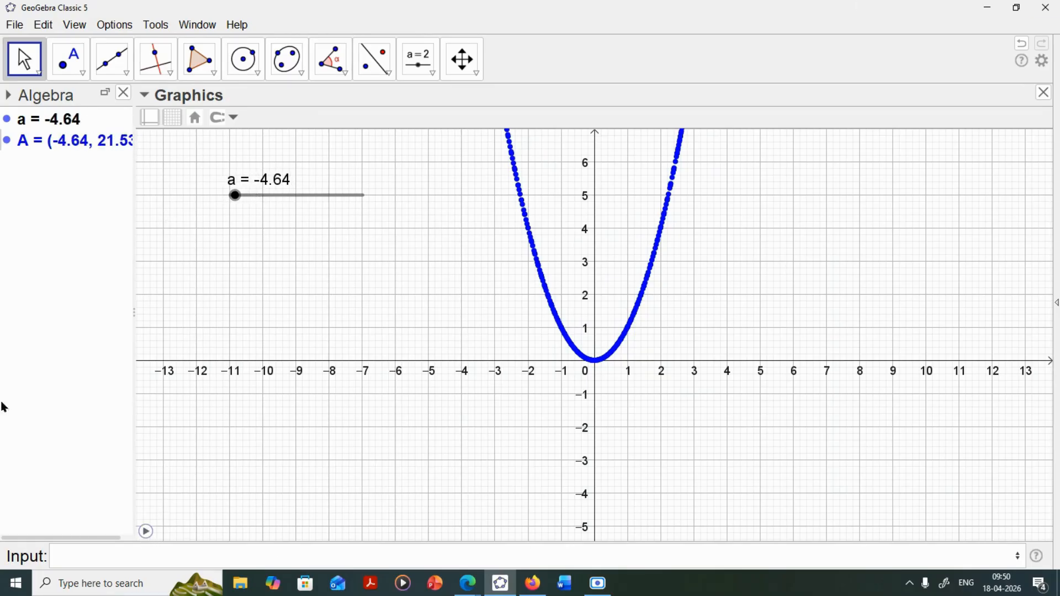
Step: Plot the function x^2 over the traced points and clear the trace for comparison
{"action": "left_click", "coordinate": [90, 549]}
{"action": "type", "text": "x"}
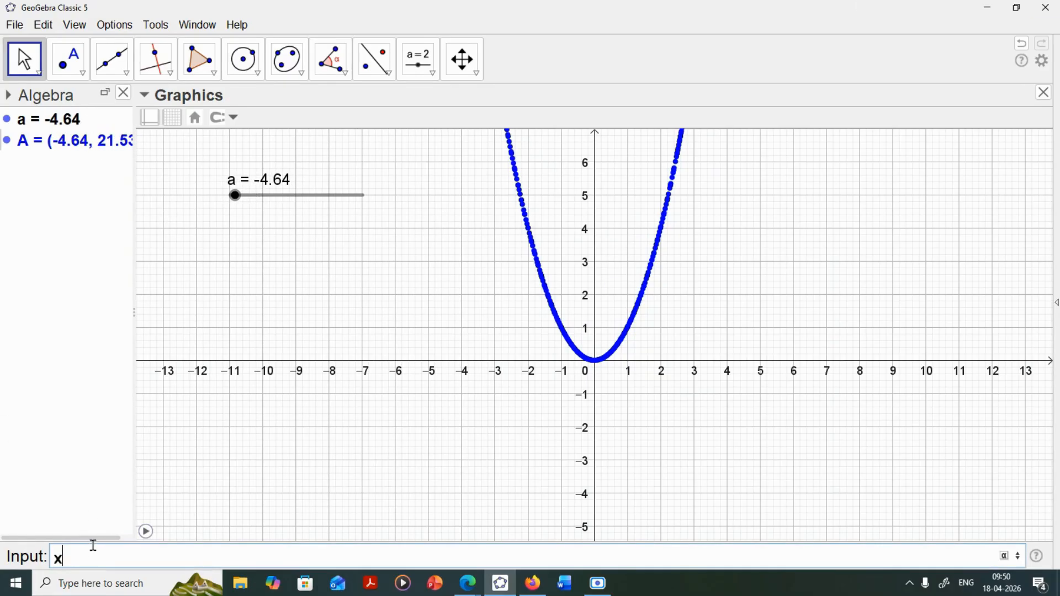
{"action": "type", "text": "^2"}
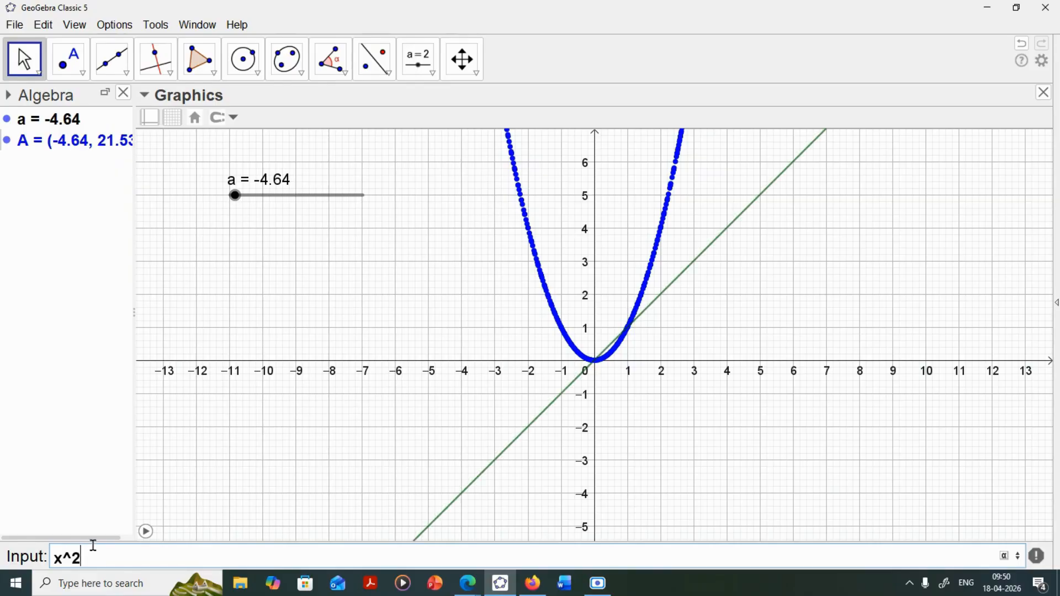
{"action": "key", "text": "Return"}
{"action": "left_click_drag", "start_coordinate": [472, 419], "coordinate": [466, 448]}
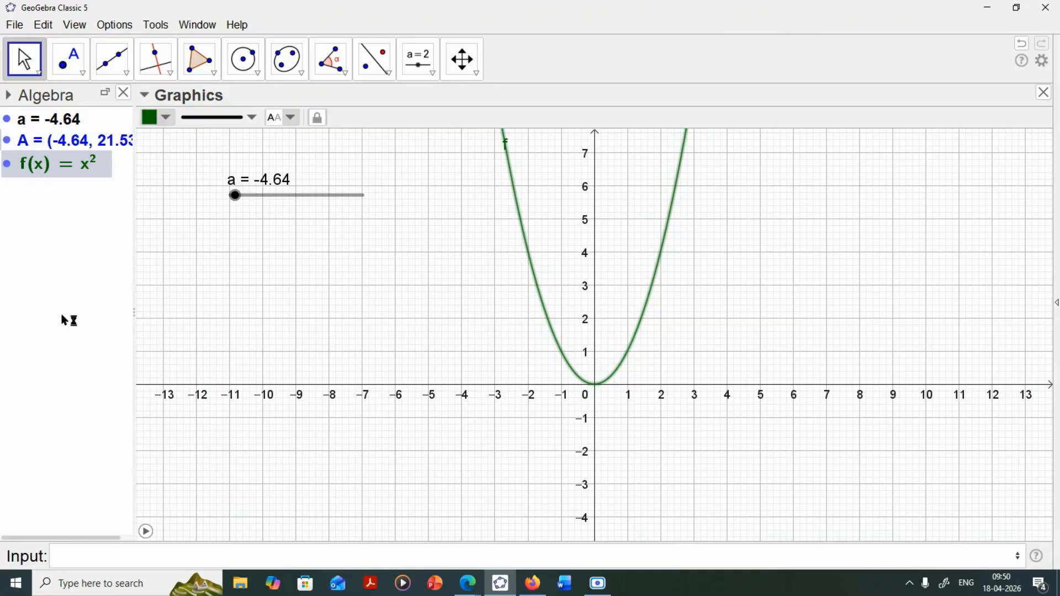
Step: Hide the graph of x^2 and replay slider a's animation to retrace the parabola, pausing it once traced
{"action": "left_click", "coordinate": [6, 164]}
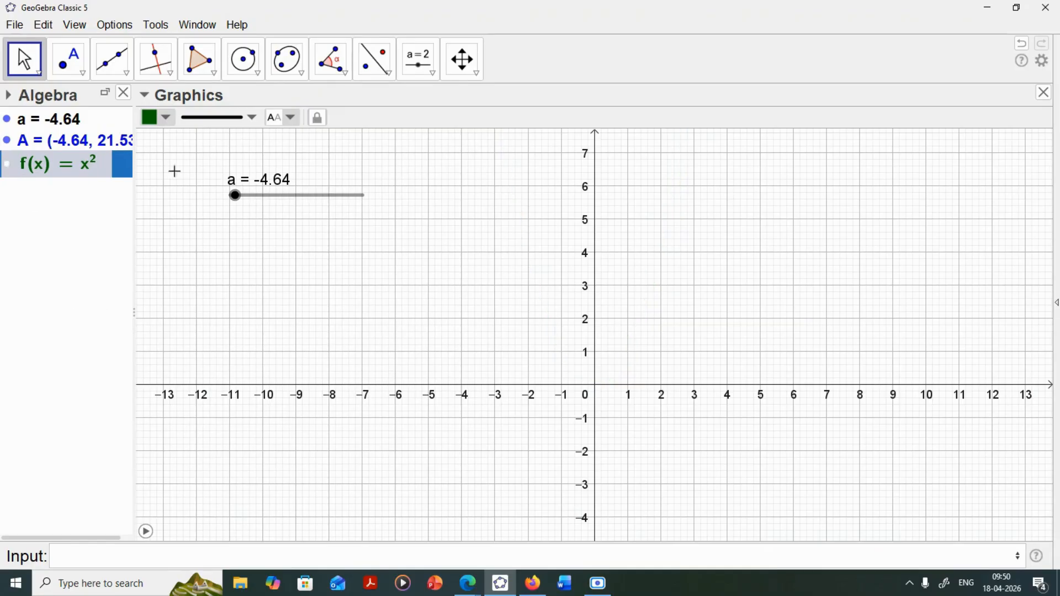
{"action": "left_click", "coordinate": [147, 532]}
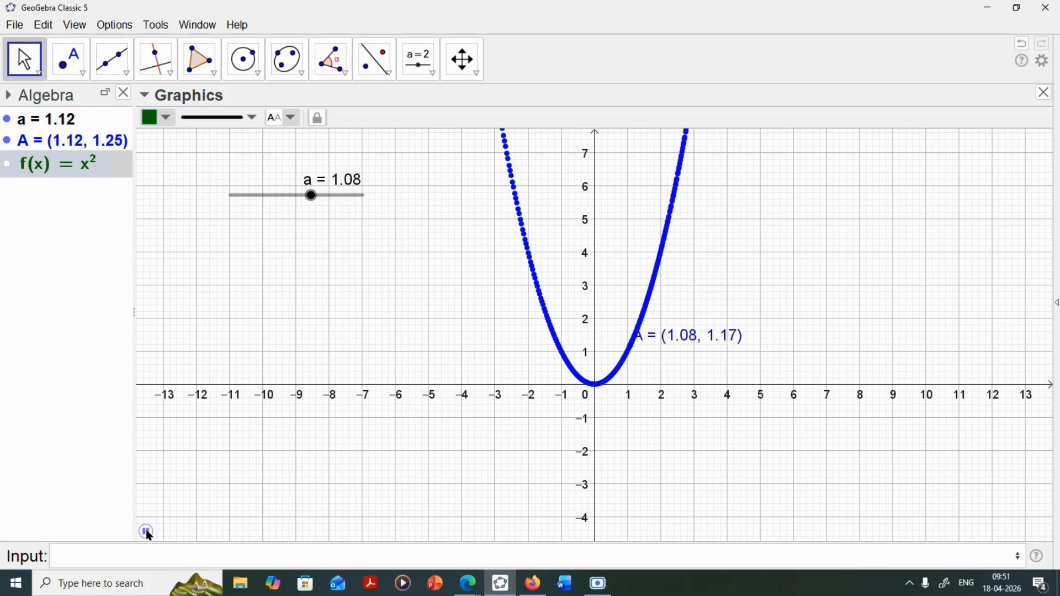
{"action": "left_click", "coordinate": [146, 532]}
Step: Redefine point A as (a, a^3) on a cleared graph and animate slider a to trace the cubic, pausing it once traced
{"action": "left_click_drag", "start_coordinate": [420, 485], "coordinate": [410, 477]}
{"action": "double_click", "coordinate": [67, 143]}
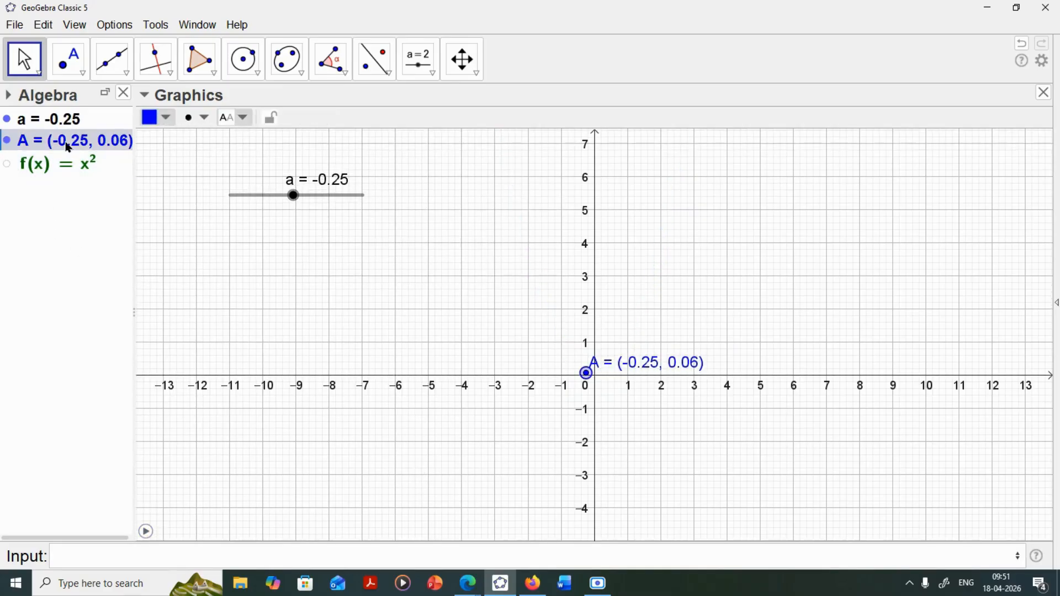
{"action": "left_click", "coordinate": [375, 292]}
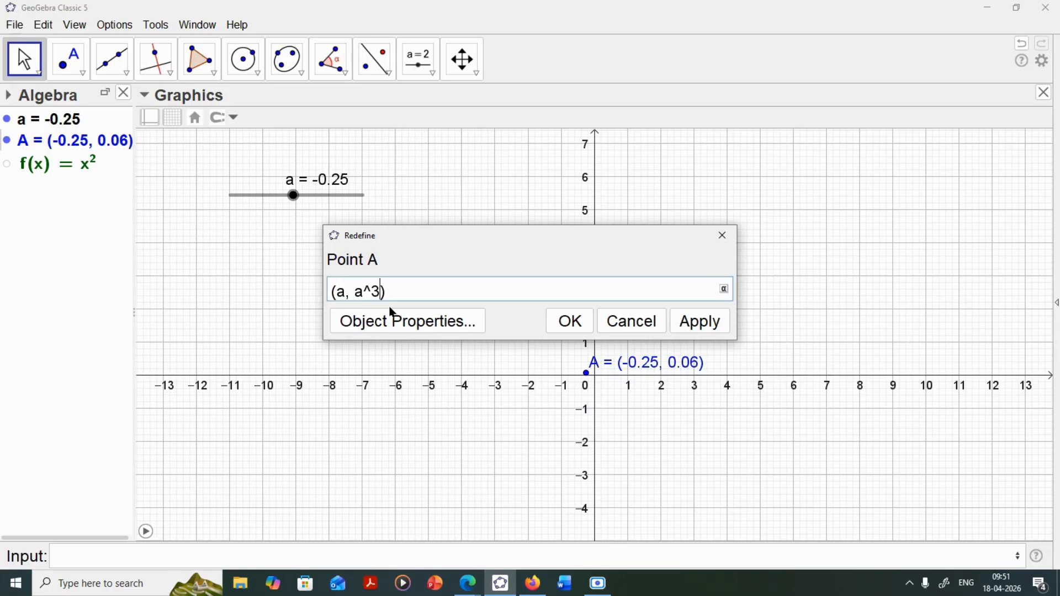
{"action": "left_click", "coordinate": [568, 319]}
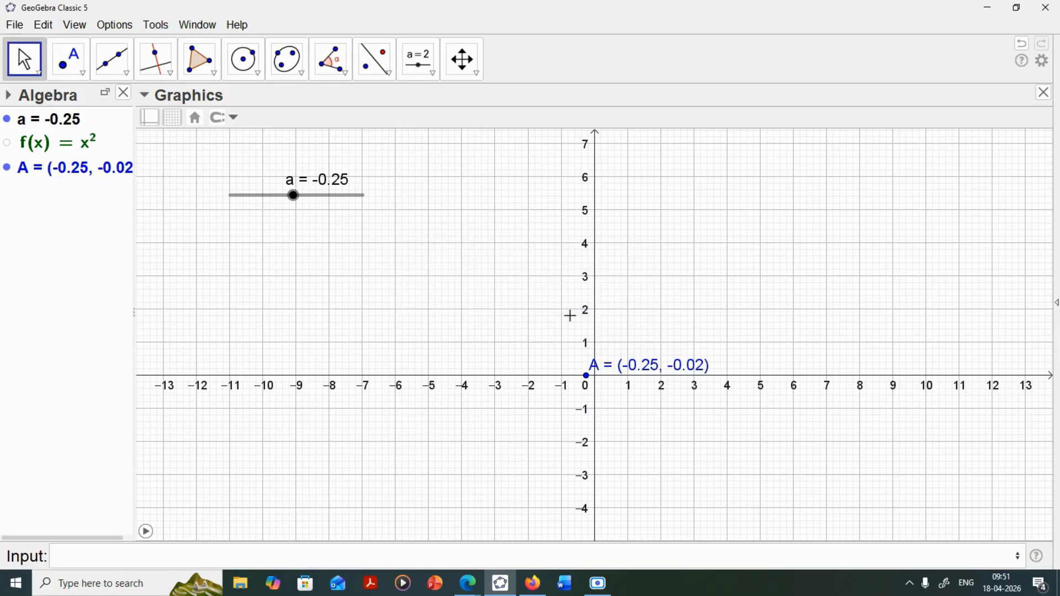
{"action": "left_click", "coordinate": [141, 534]}
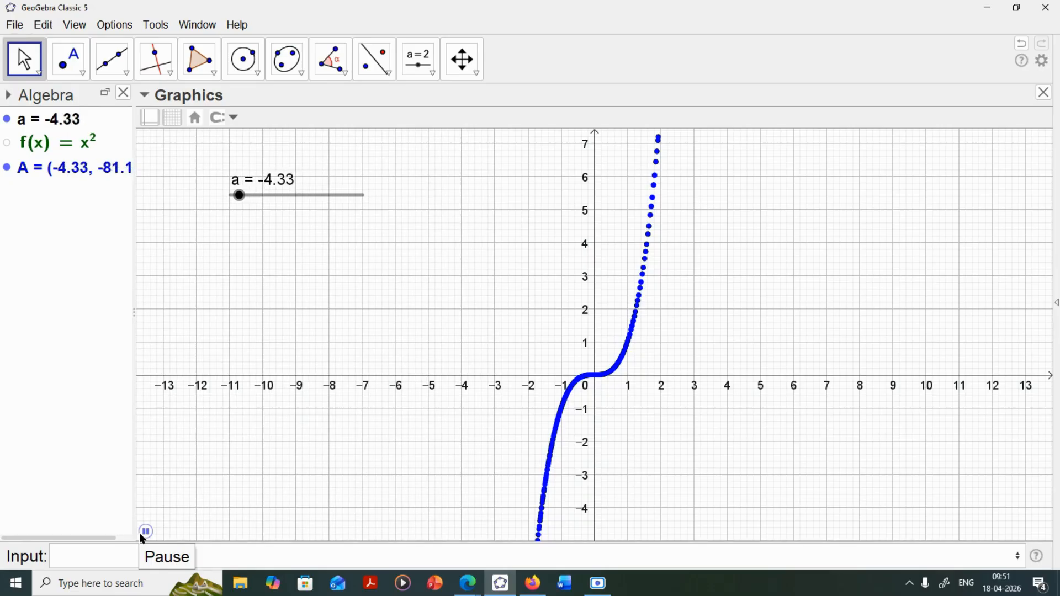
{"action": "left_click", "coordinate": [148, 534]}
Step: Redefine point A as (a, a^4)
{"action": "left_click", "coordinate": [77, 172]}
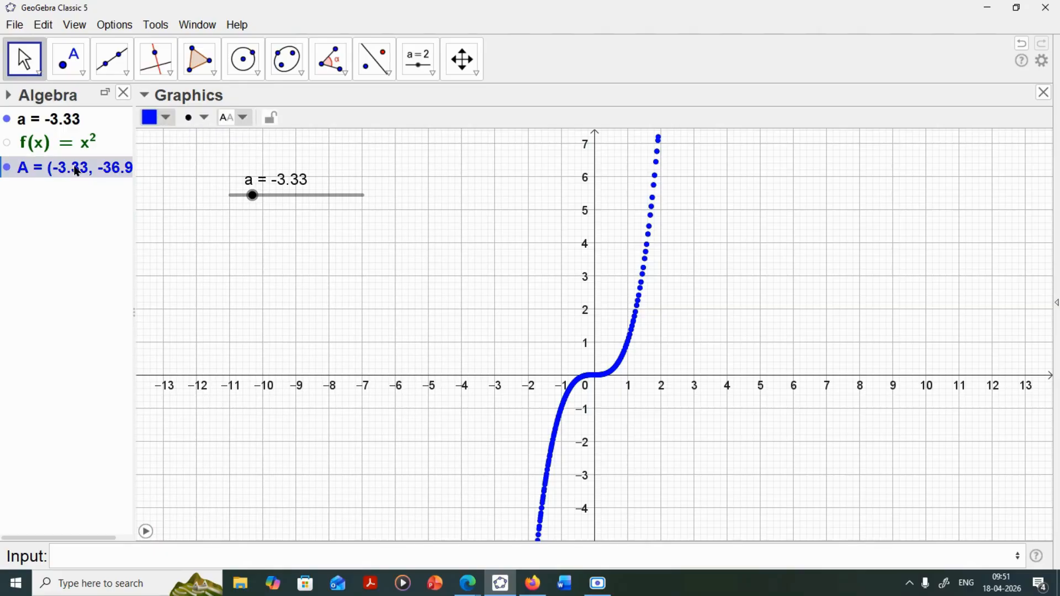
{"action": "double_click", "coordinate": [75, 166]}
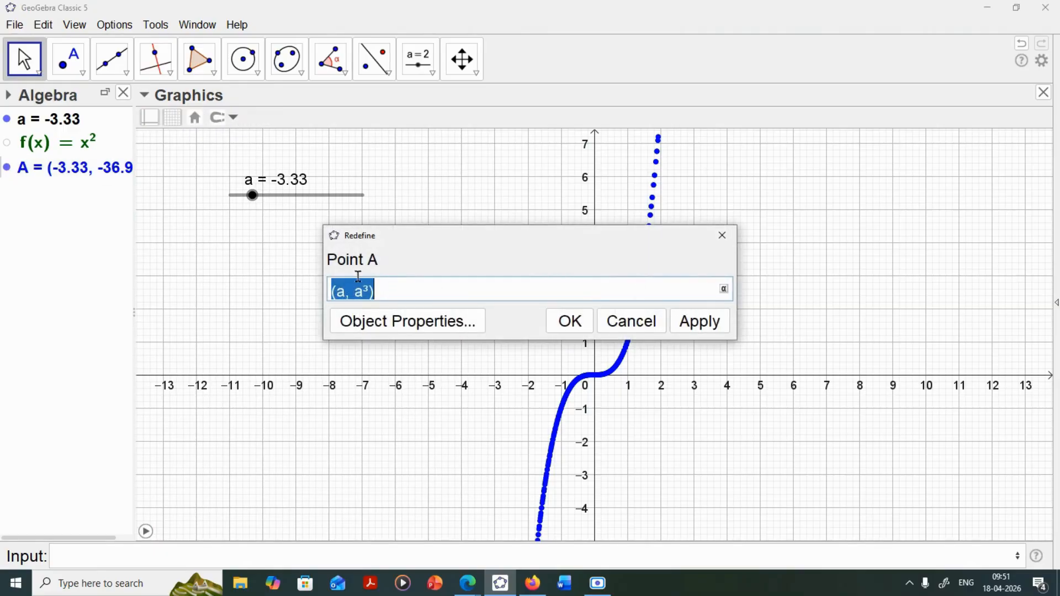
{"action": "left_click", "coordinate": [370, 290]}
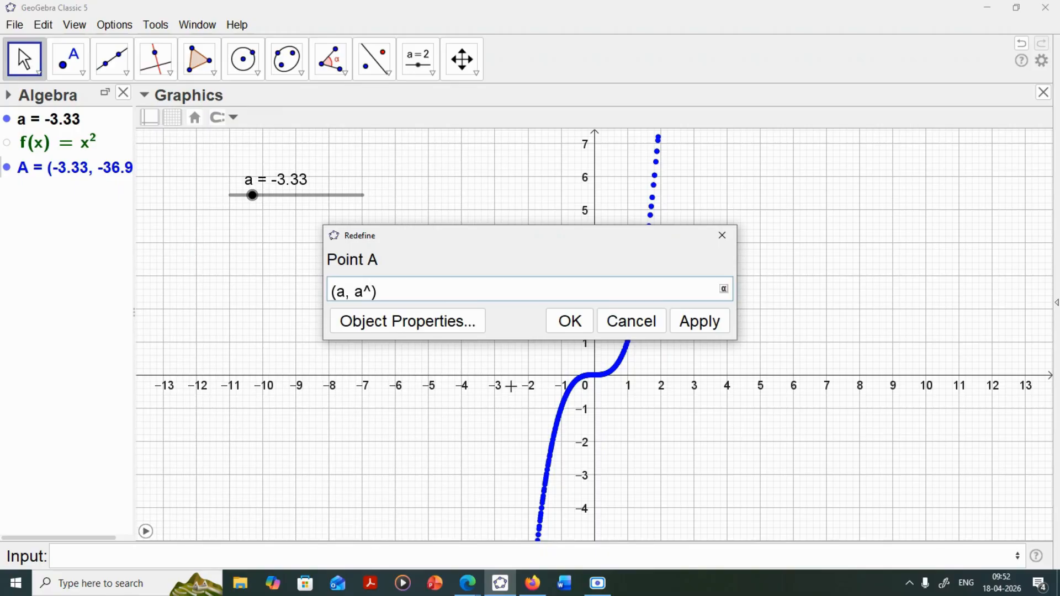
{"action": "type", "text": "4"}
{"action": "key", "text": "Return"}
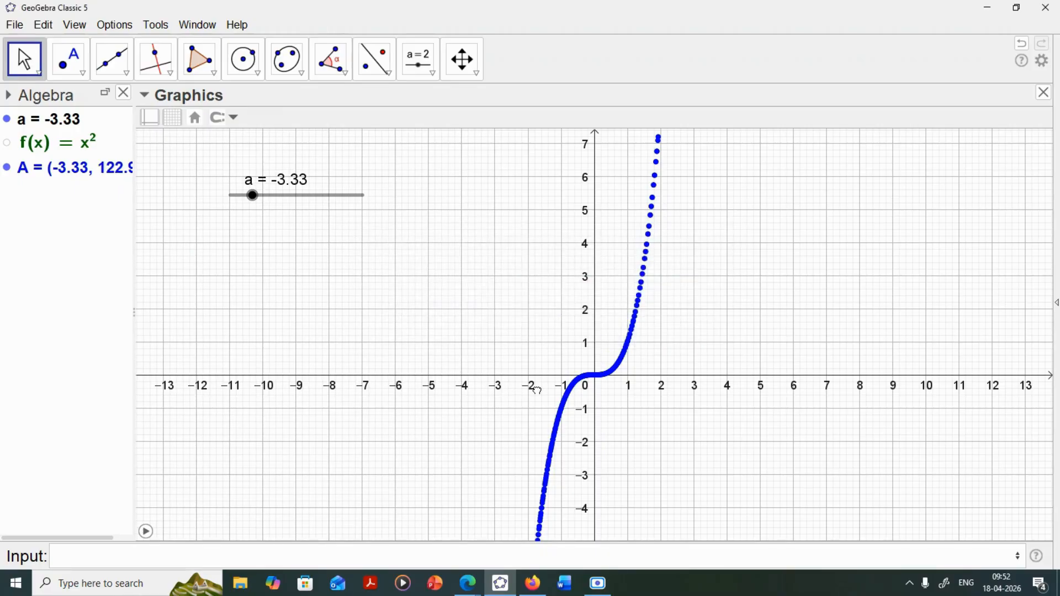
Step: Animate slider a to trace the fourth-power curve without the old cubic trace, pausing it and clearing the graph once traced
{"action": "left_click", "coordinate": [146, 532]}
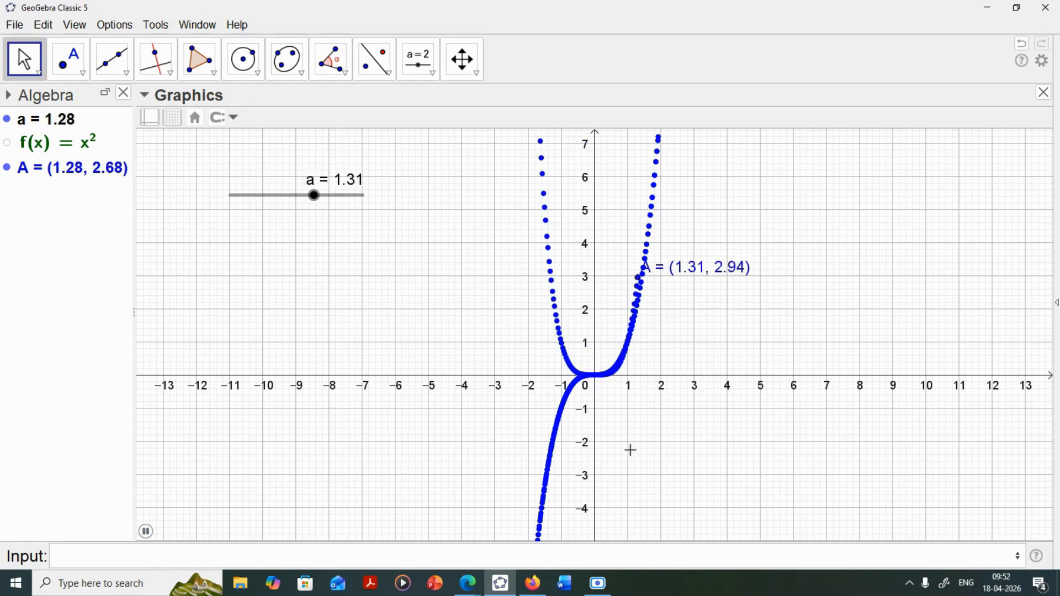
{"action": "left_click", "coordinate": [195, 120]}
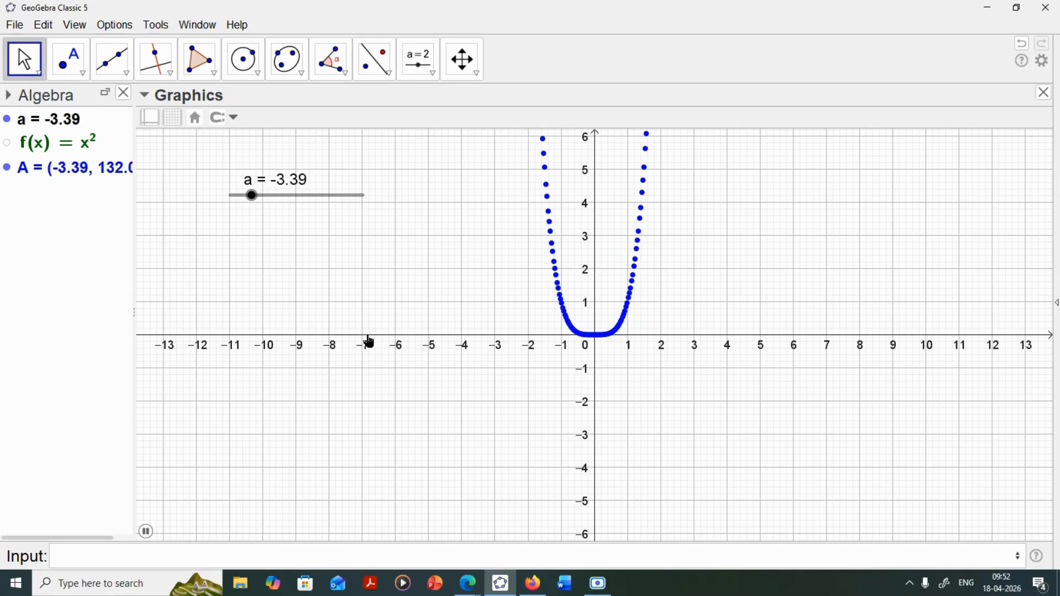
{"action": "left_click_drag", "start_coordinate": [423, 407], "coordinate": [422, 408]}
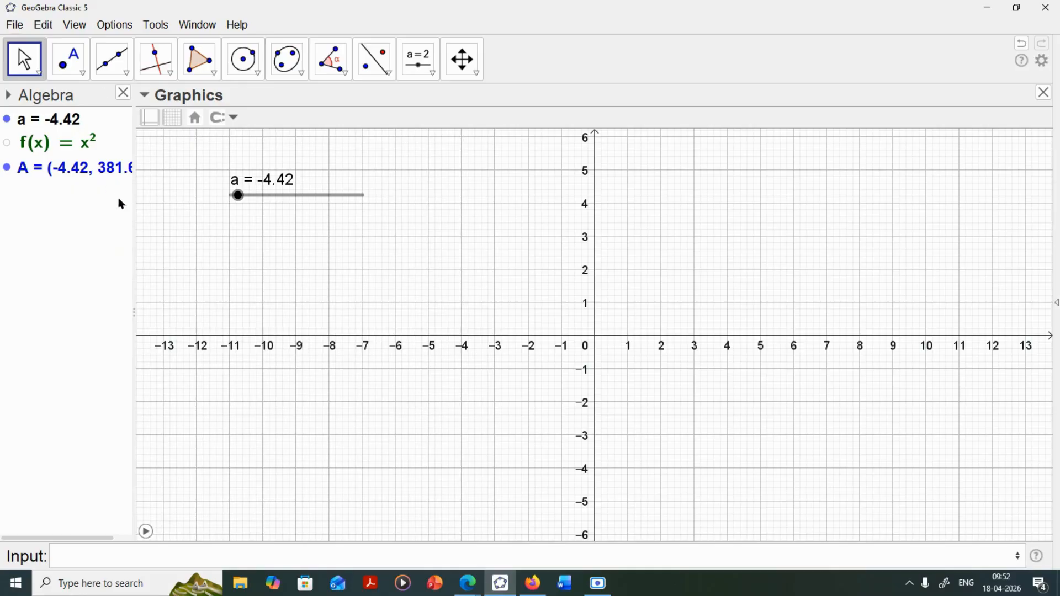
Step: Add an input box below slider a with the caption "Function =", linked to point A
{"action": "left_click", "coordinate": [433, 74]}
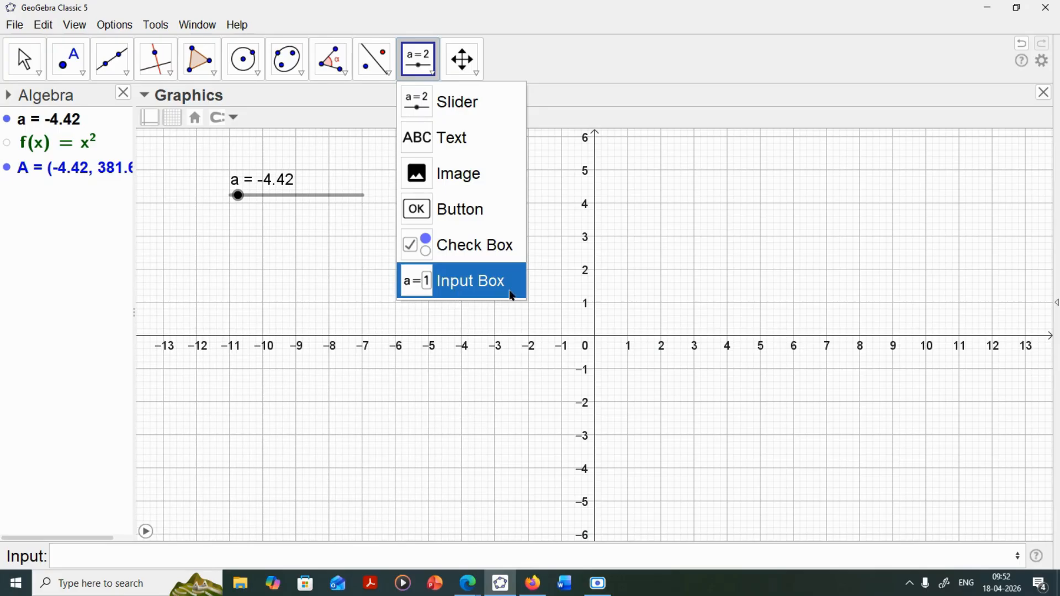
{"action": "left_click", "coordinate": [490, 293]}
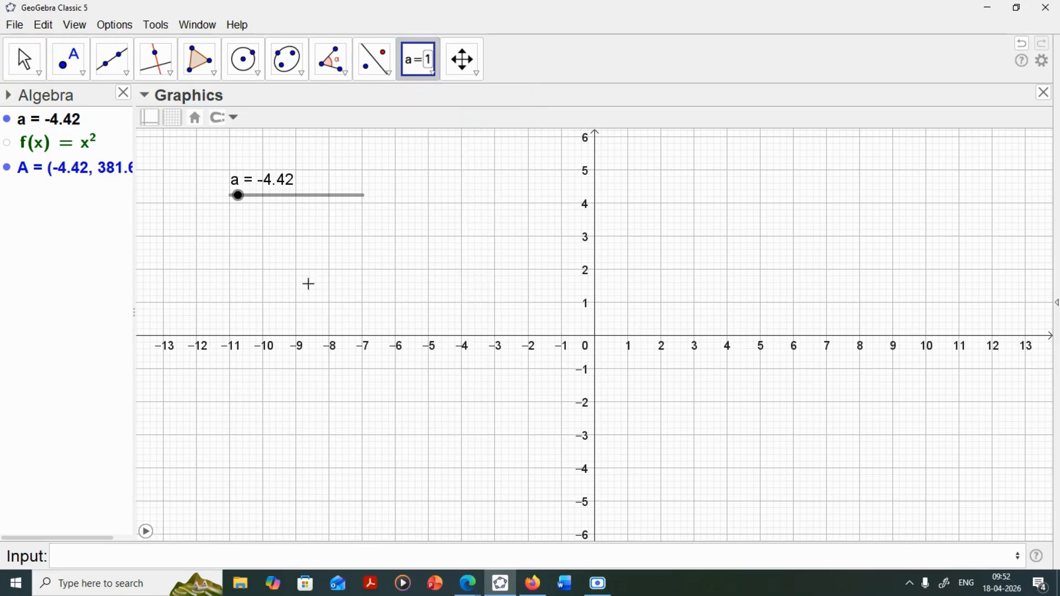
{"action": "left_click", "coordinate": [219, 248]}
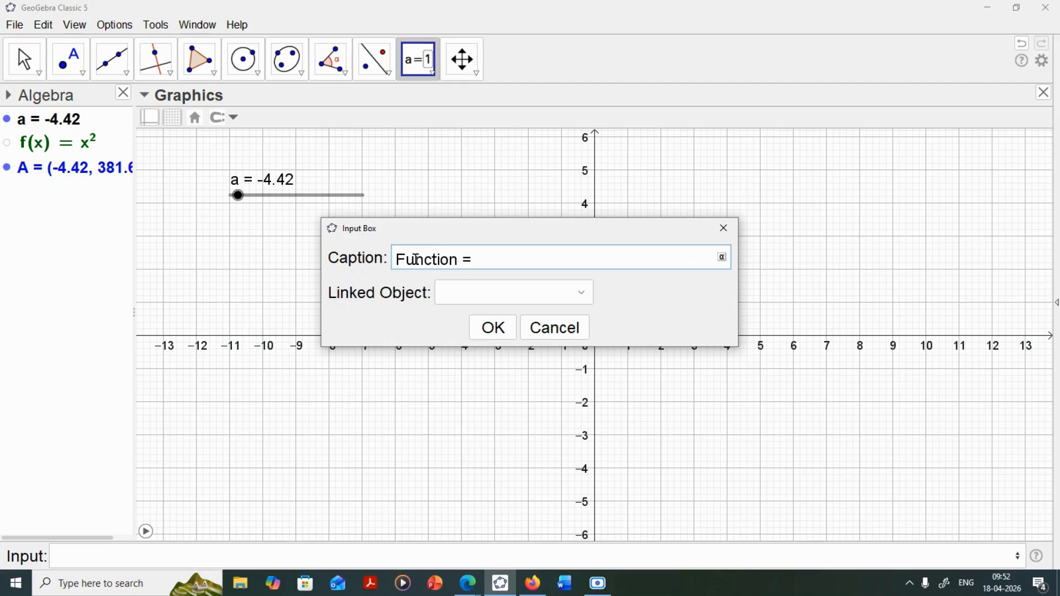
{"action": "left_click", "coordinate": [588, 302]}
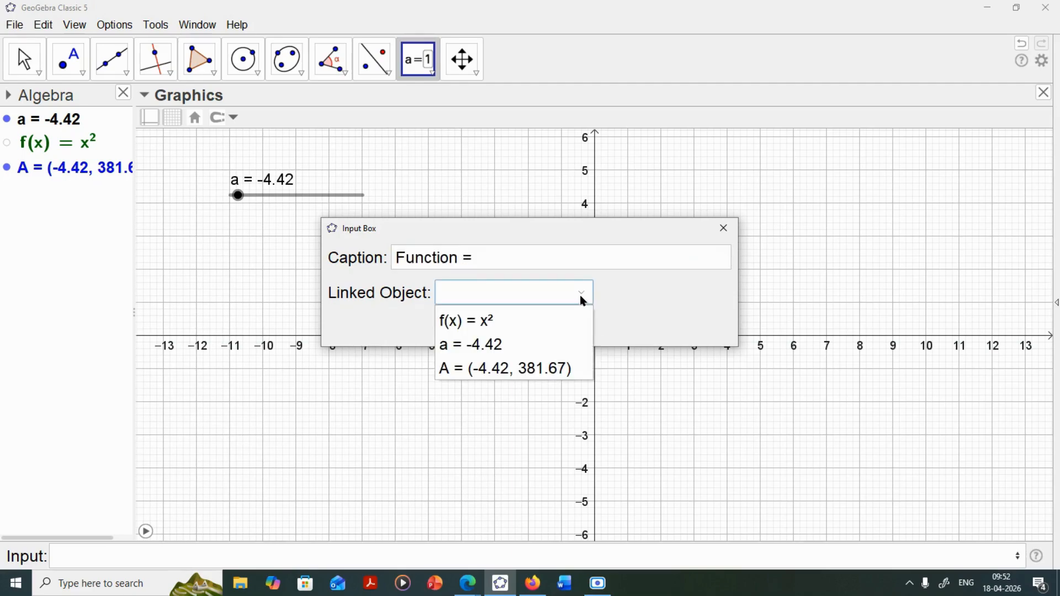
{"action": "left_click", "coordinate": [490, 369]}
{"action": "left_click", "coordinate": [493, 329]}
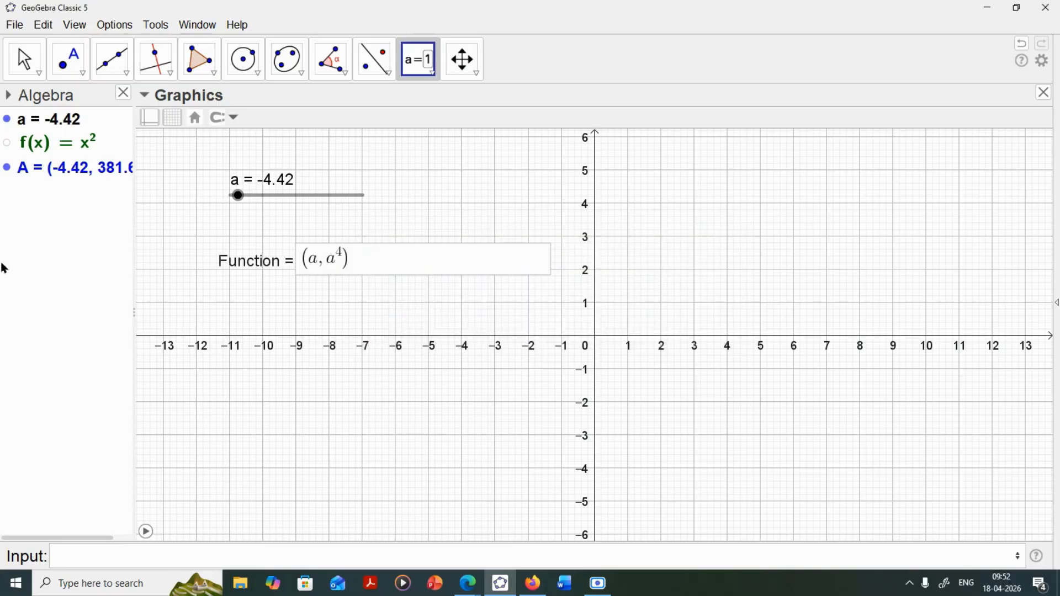
{"action": "left_click", "coordinate": [29, 61]}
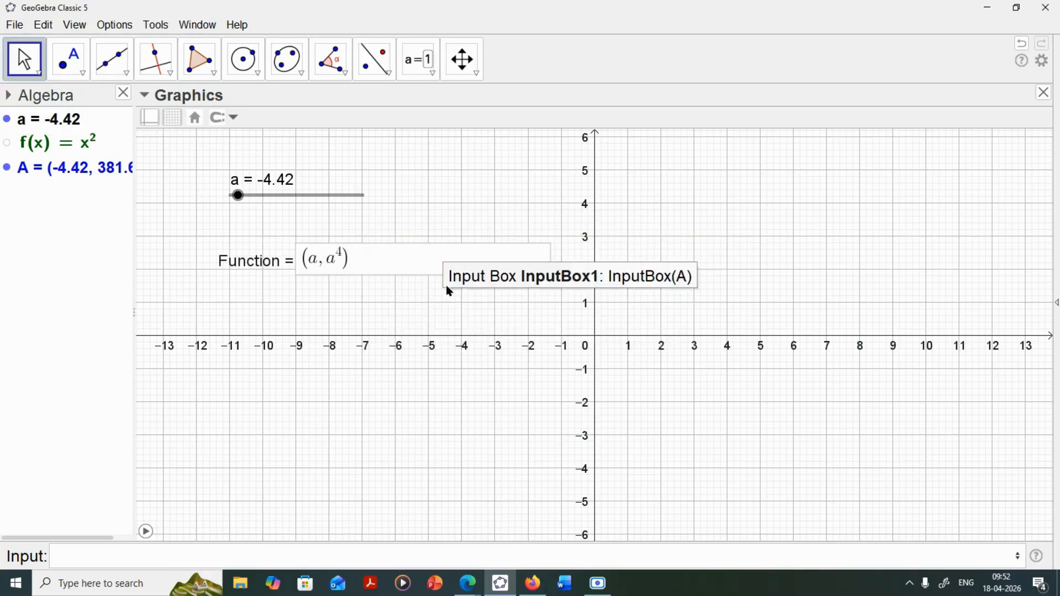
Step: Change point A's definition to (a, a^5) through the Function input box
{"action": "left_click", "coordinate": [373, 274]}
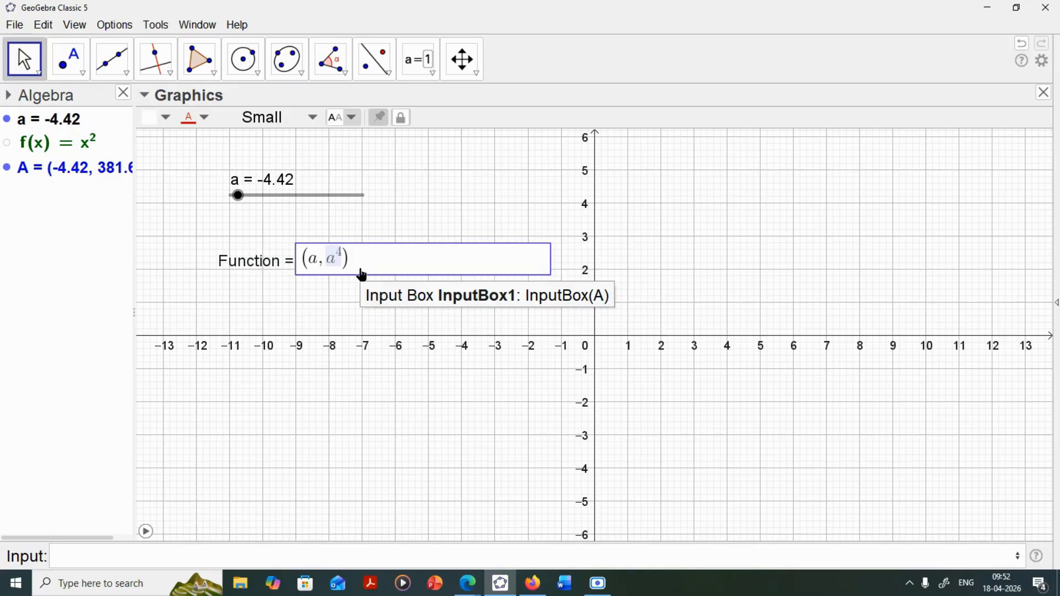
{"action": "key", "text": "BackSpace"}
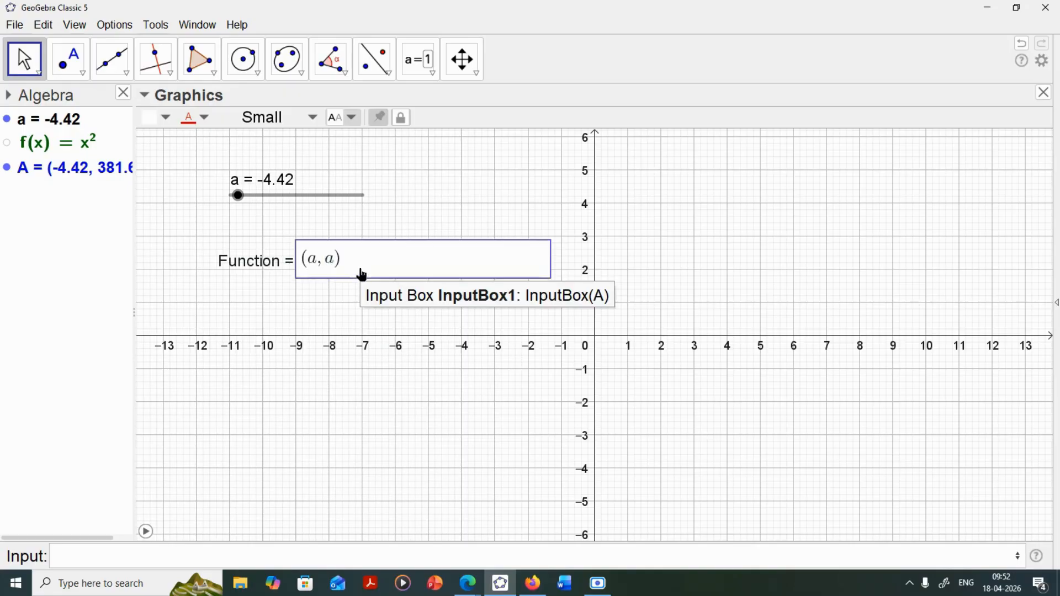
{"action": "type", "text": "^"}
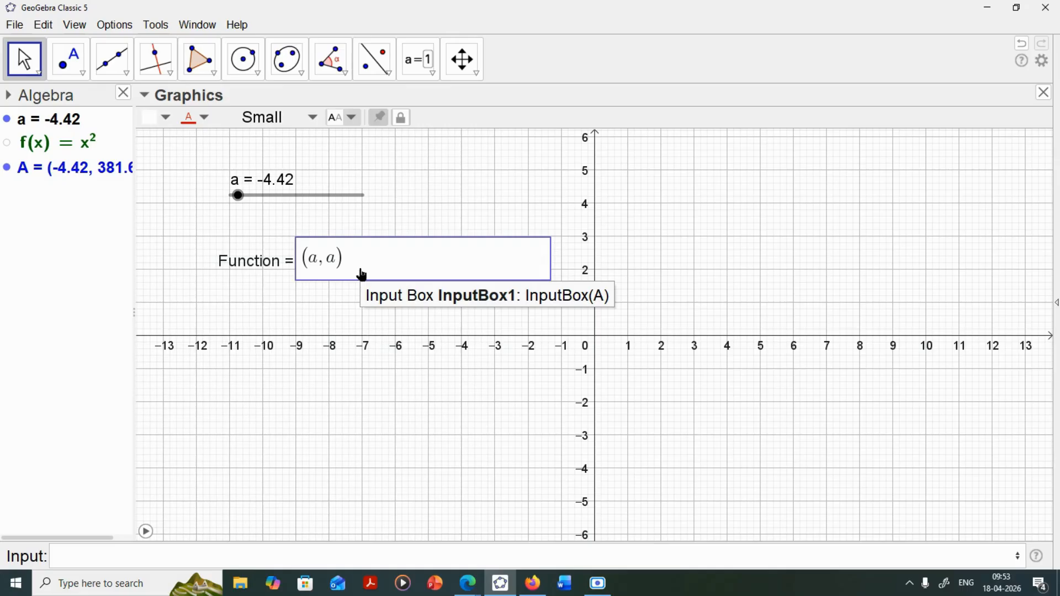
{"action": "type", "text": "5"}
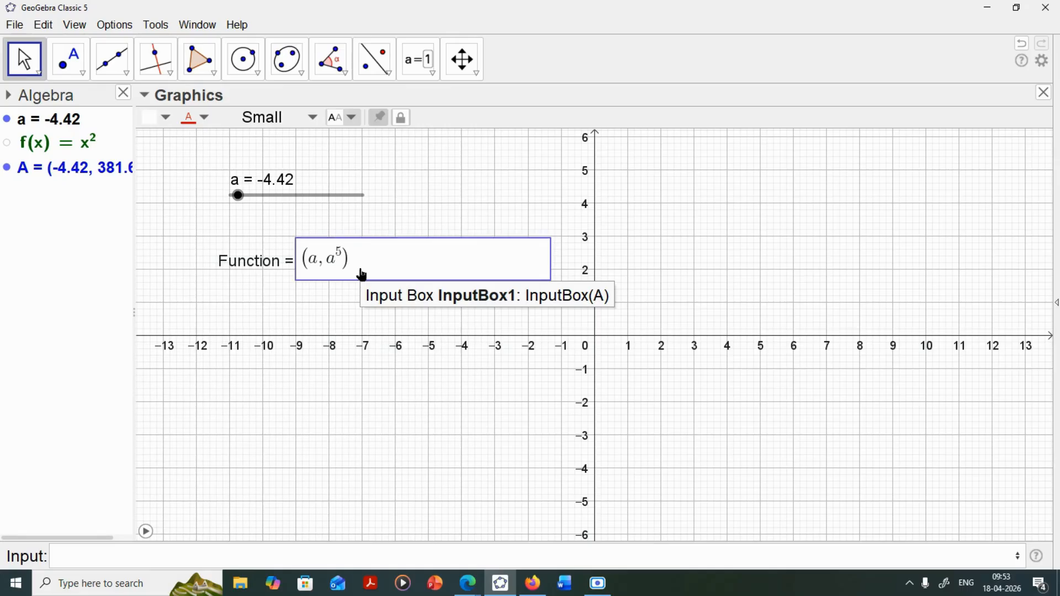
{"action": "key", "text": "Return"}
Step: Animate slider a to trace the fifth-power curve clear of the input box
{"action": "left_click", "coordinate": [146, 533]}
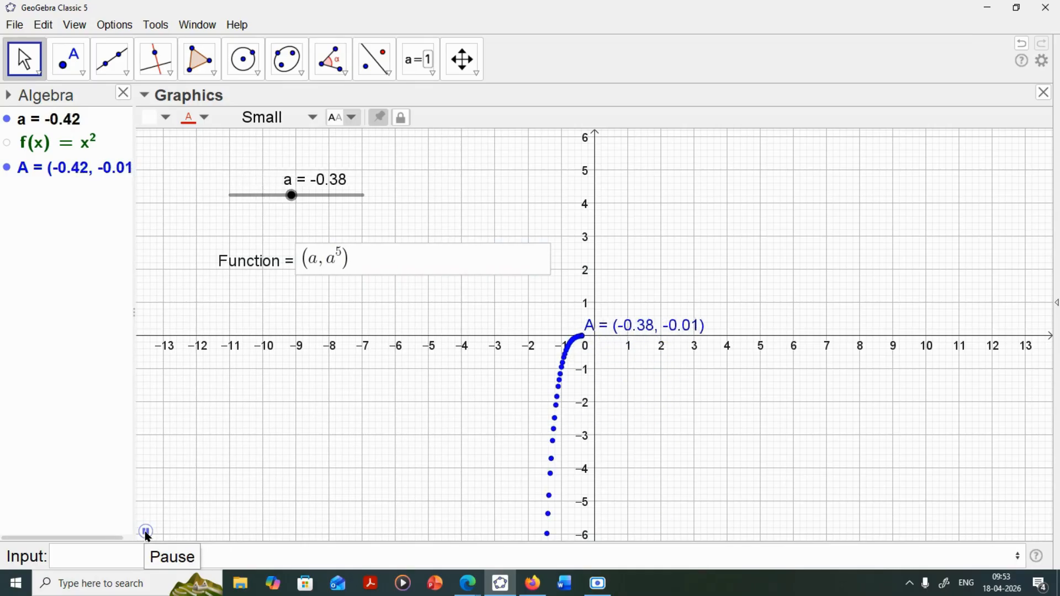
{"action": "left_click_drag", "start_coordinate": [332, 453], "coordinate": [516, 464]}
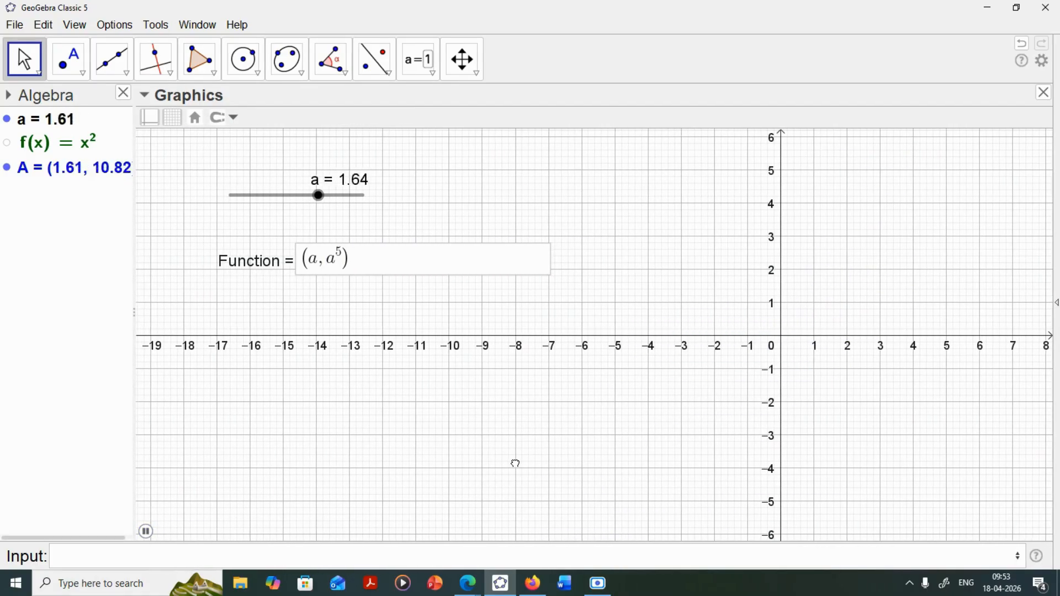
{"action": "scroll", "coordinate": [505, 454], "scroll_direction": "down", "scroll_amount": 3}
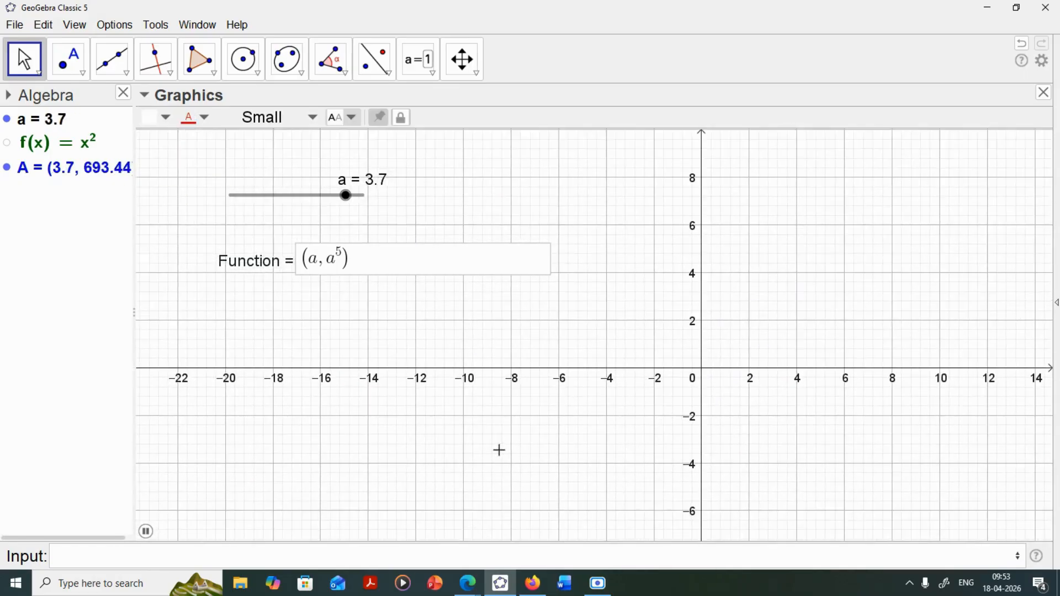
{"action": "left_click_drag", "start_coordinate": [517, 434], "coordinate": [541, 427]}
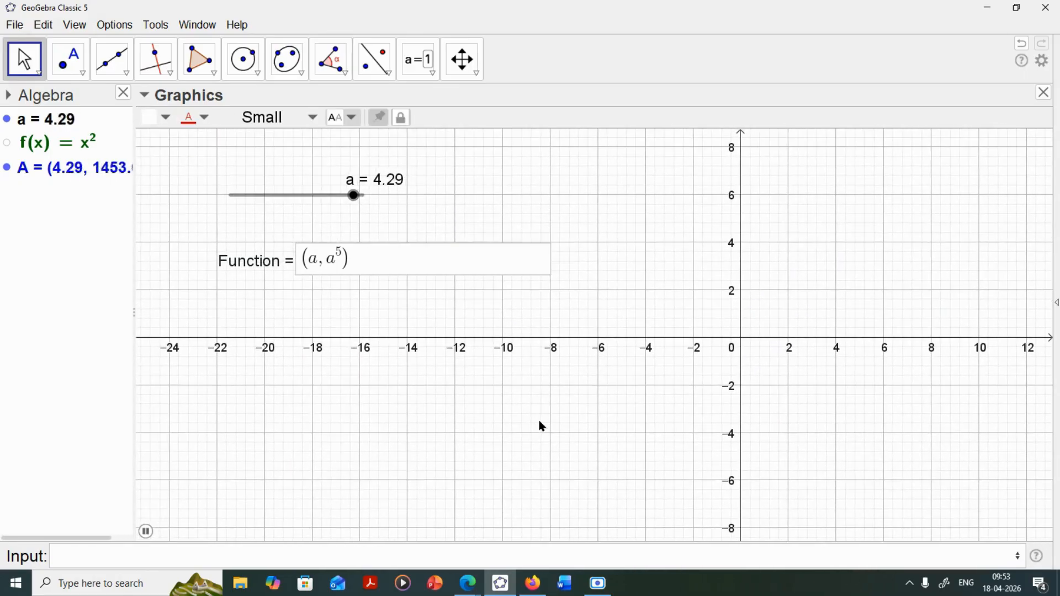